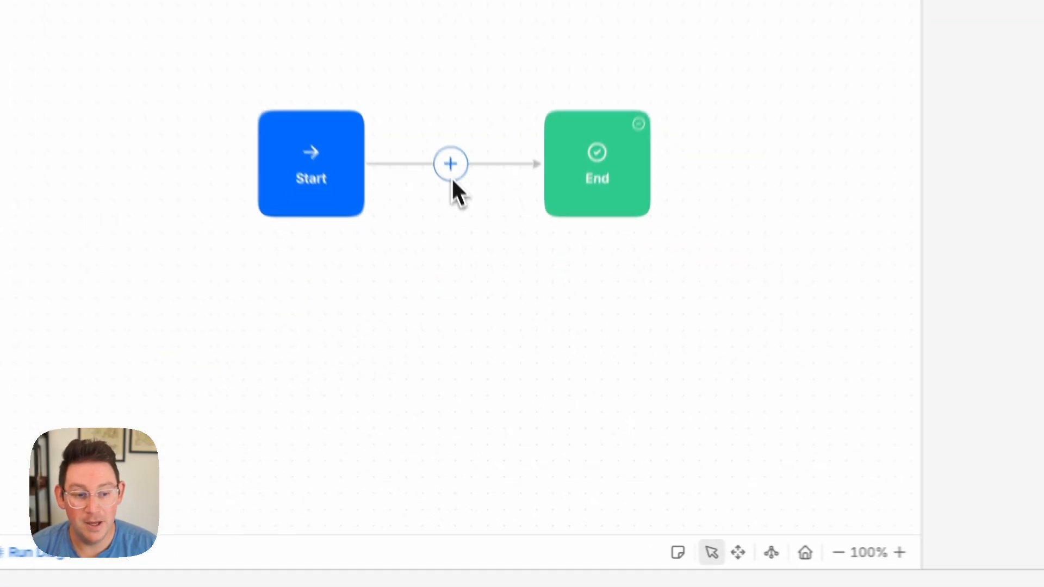
Add a Fetch YouTube Captions block between the Start and End blocks of the z_Example.flow workflow.
click(452, 177)
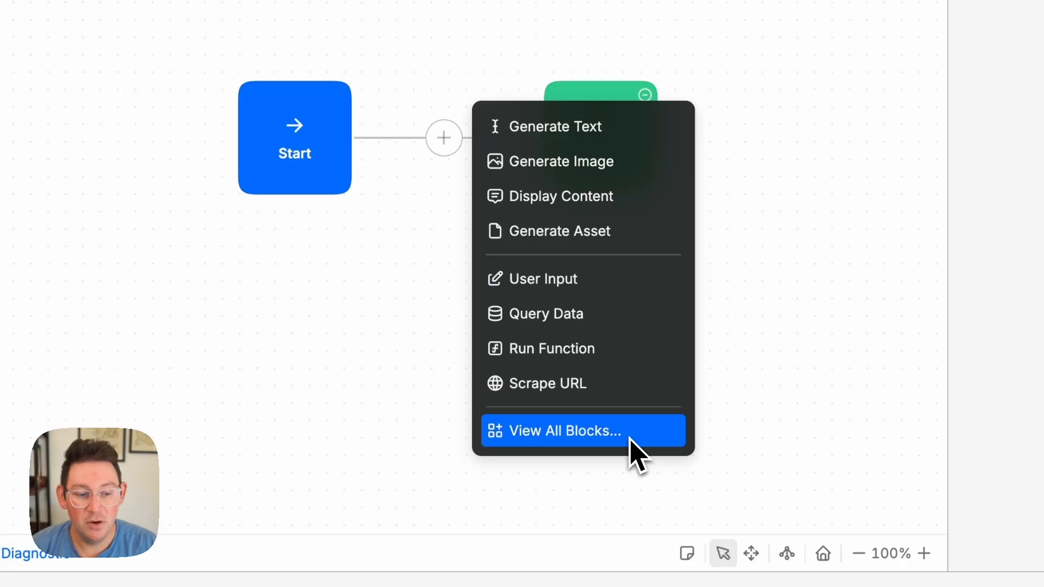
click(631, 440)
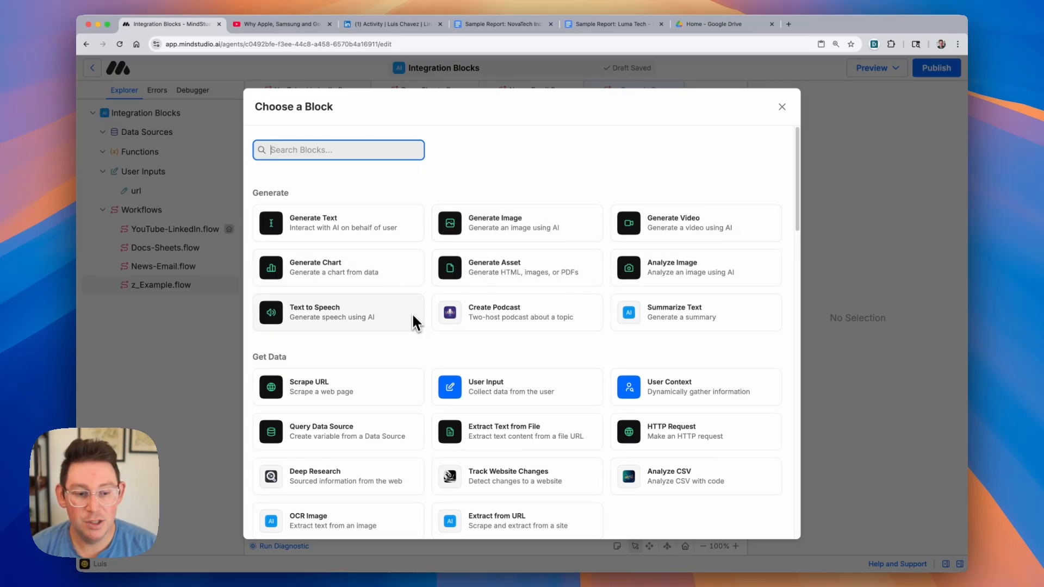
scroll(429, 351, down, 9)
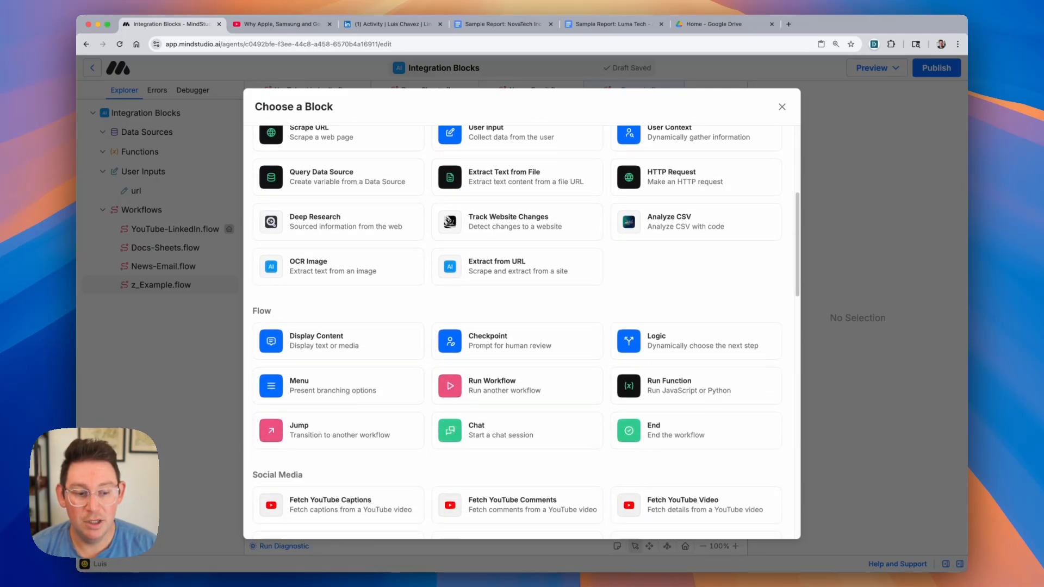
scroll(430, 351, down, 1)
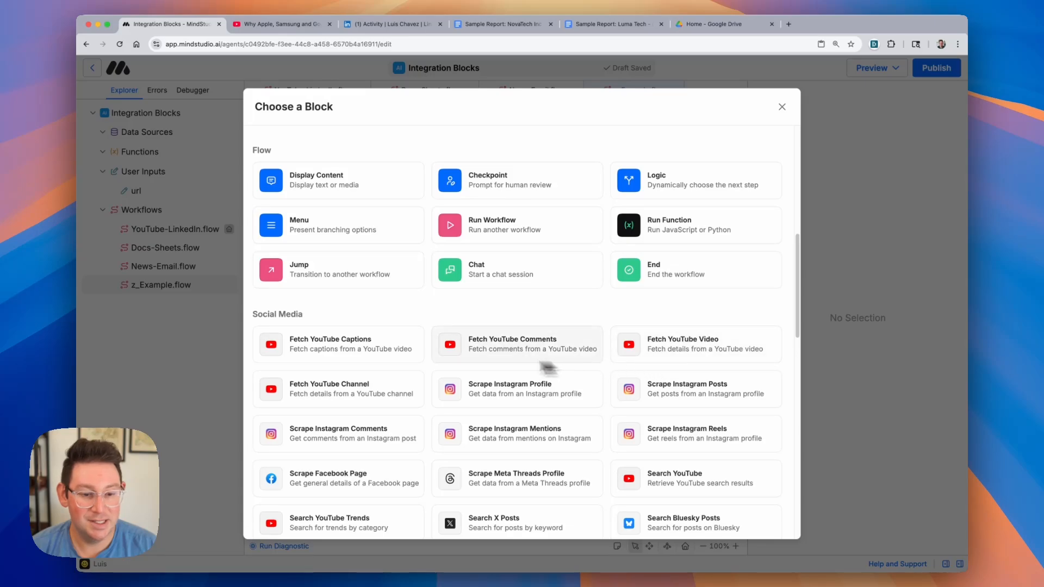
click(380, 354)
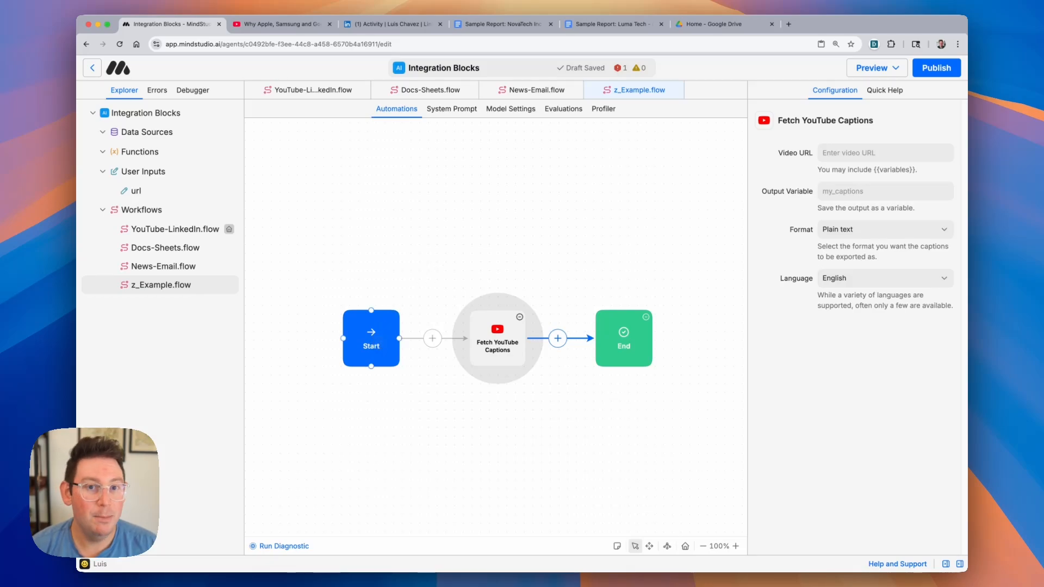
Move the Start and Fetch YouTube Captions blocks away from End and insert a Create LinkedIn Post block after the captions block.
drag(375, 341, 298, 342)
drag(507, 339, 419, 339)
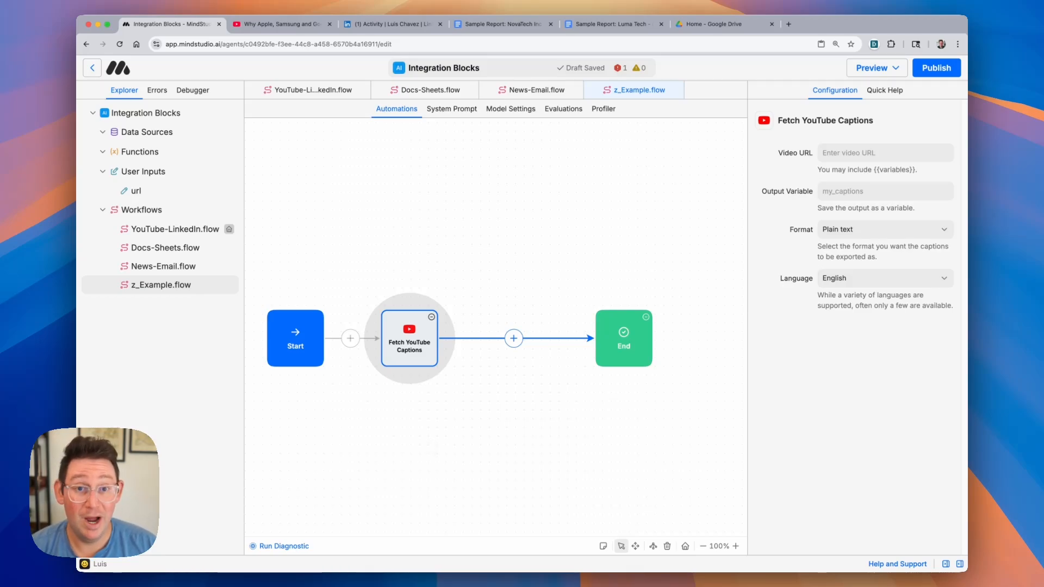
click(514, 339)
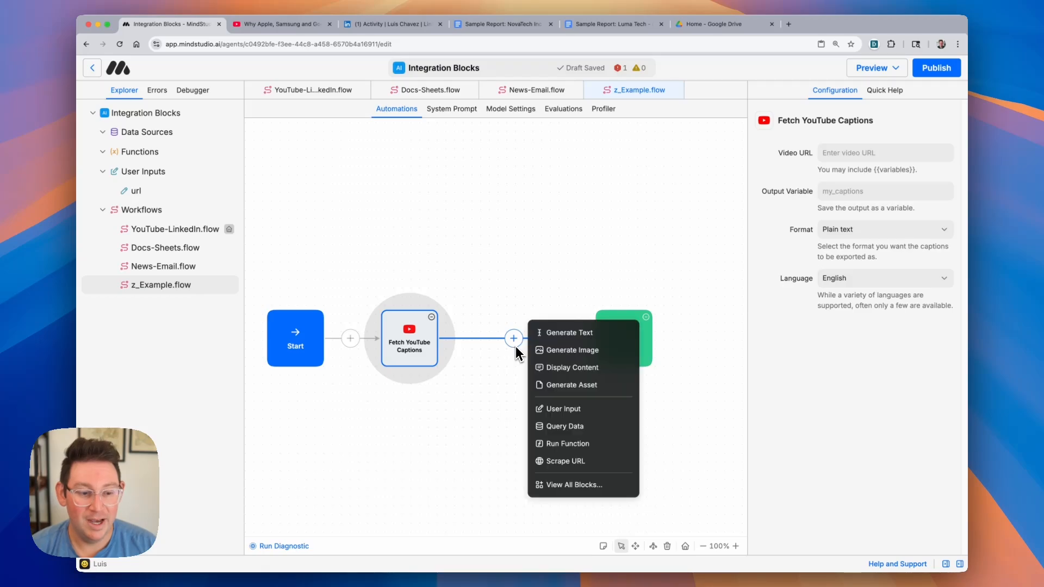
click(566, 485)
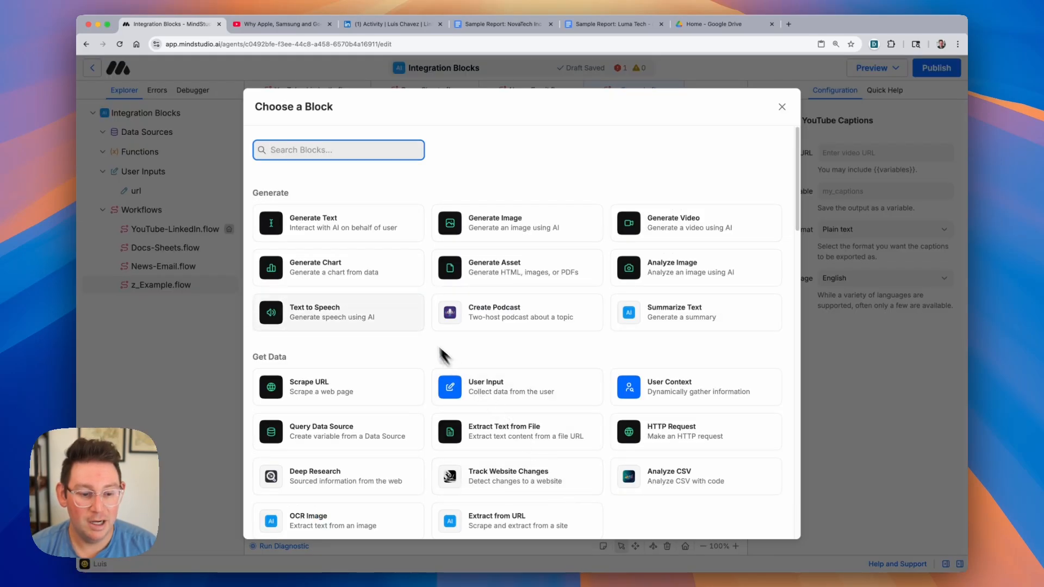
scroll(419, 326, down, 10)
scroll(417, 331, down, 2)
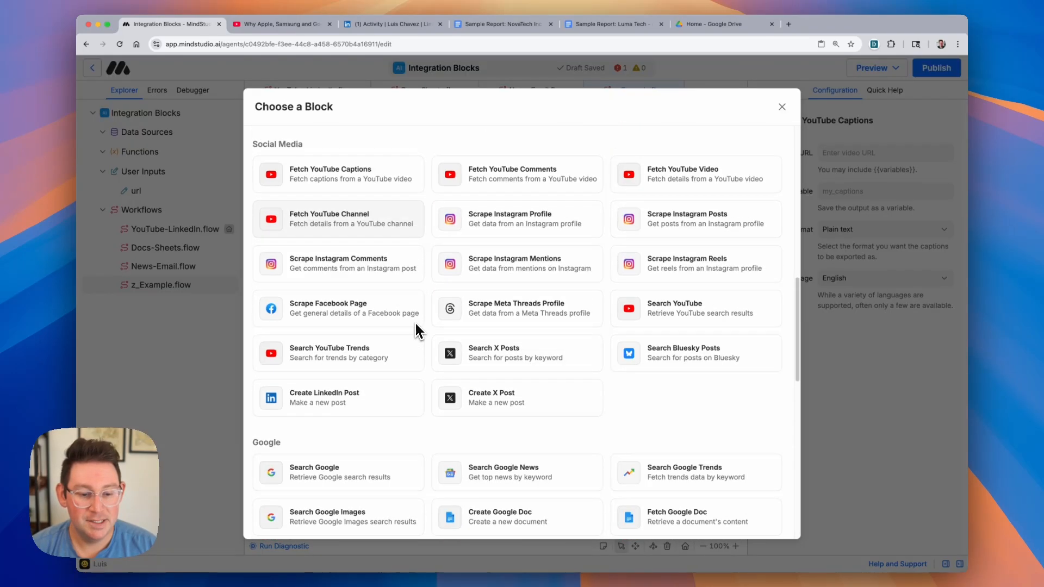
click(379, 400)
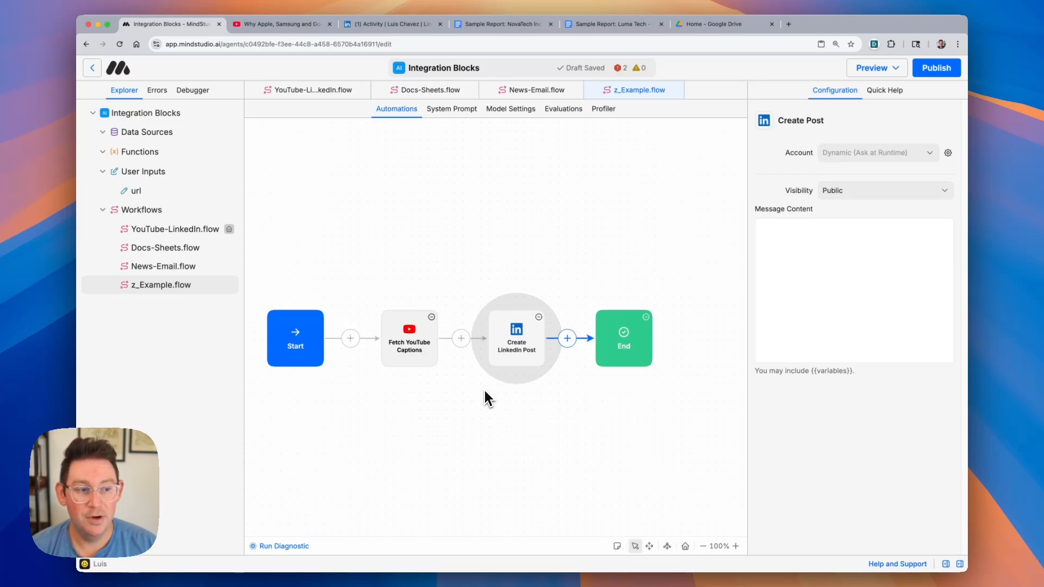
Review the settings of the Fetch YouTube Captions and Create LinkedIn Post blocks, including the LinkedIn account options.
click(429, 360)
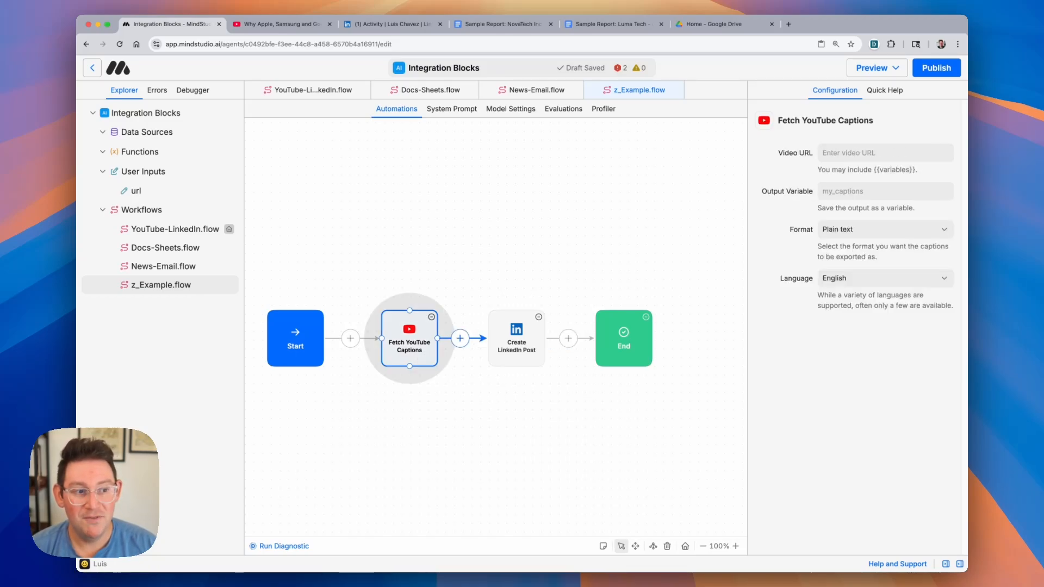
click(534, 361)
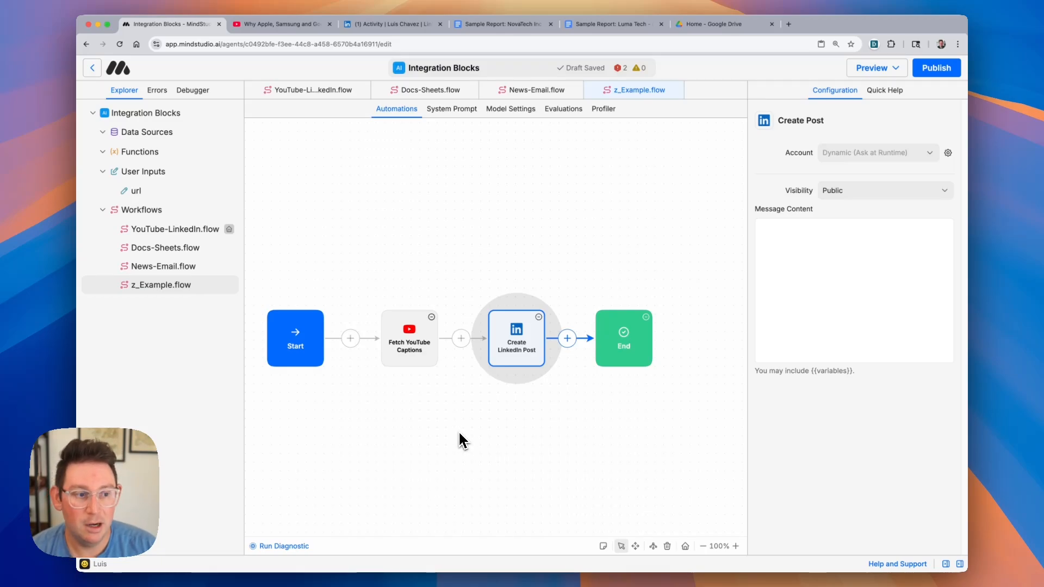
click(424, 363)
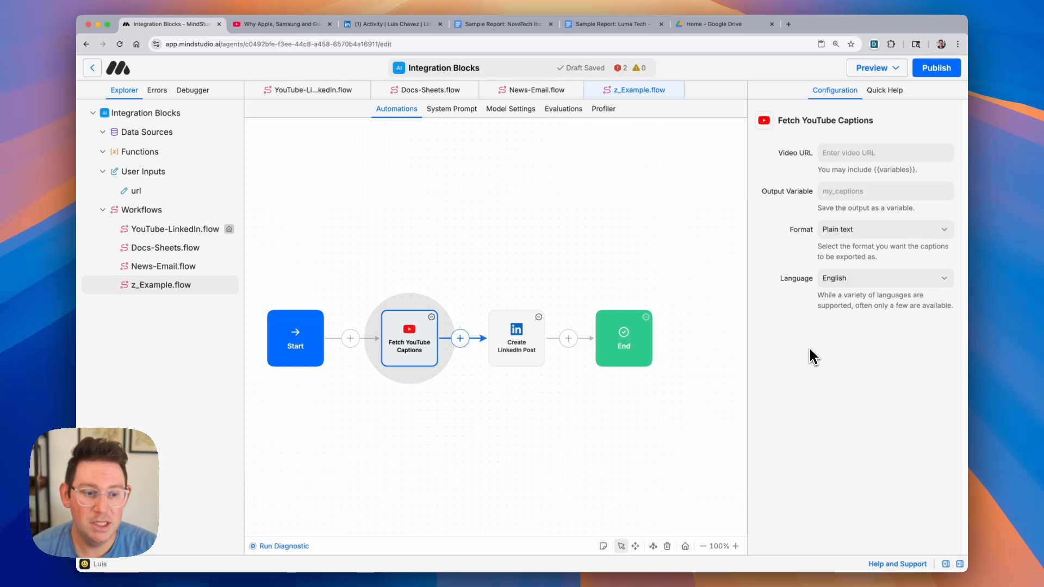
click(534, 341)
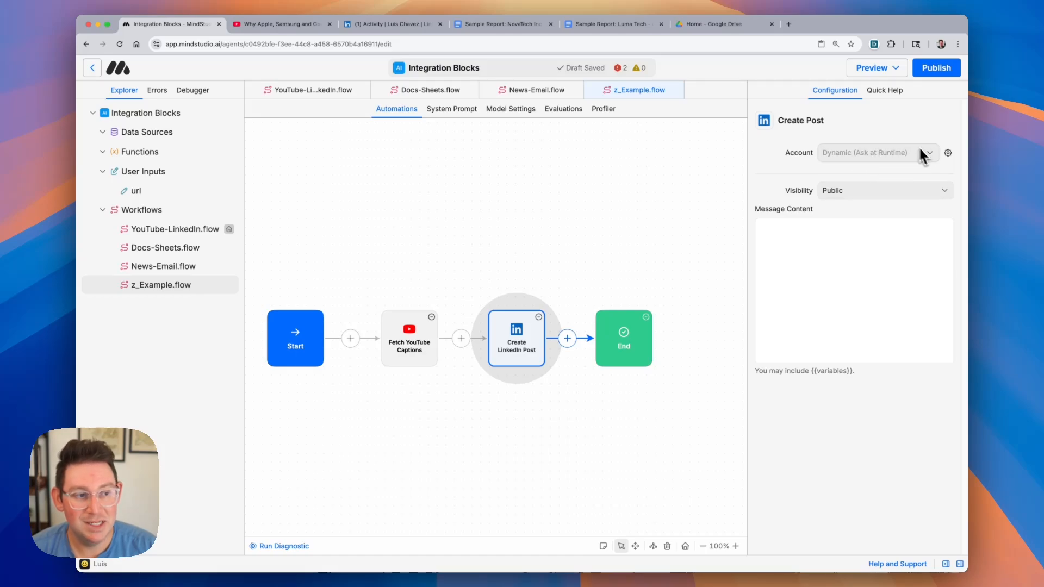
click(918, 156)
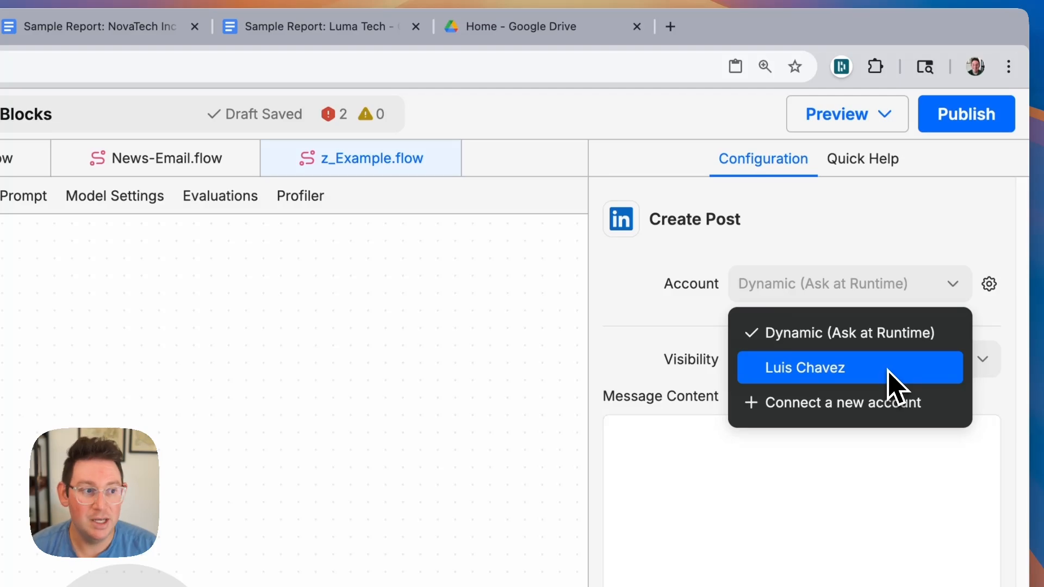
click(894, 242)
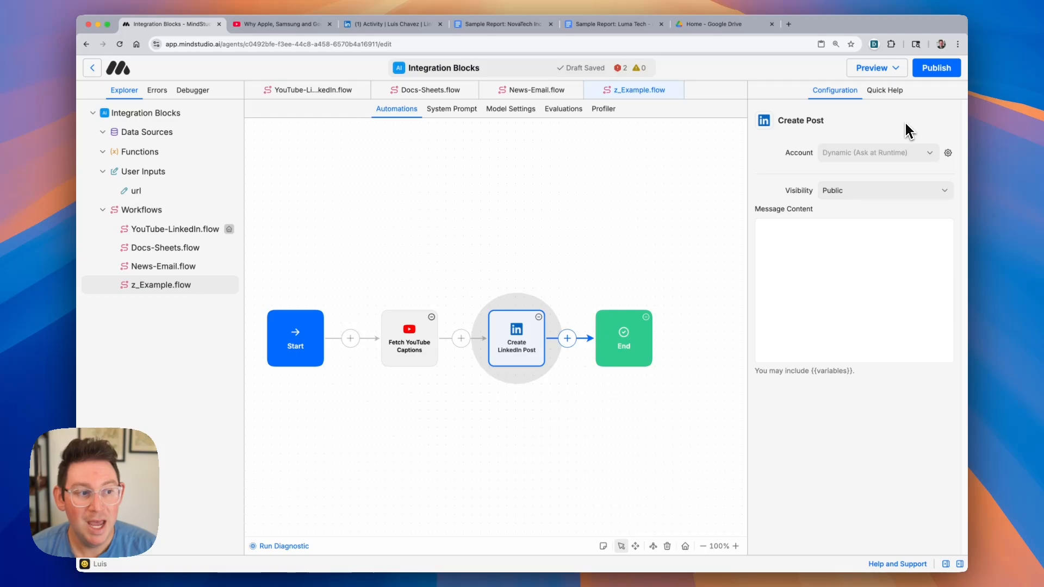
Look through the workspace's integrations and the services available for a new connection, and return to the workflow editor.
click(949, 154)
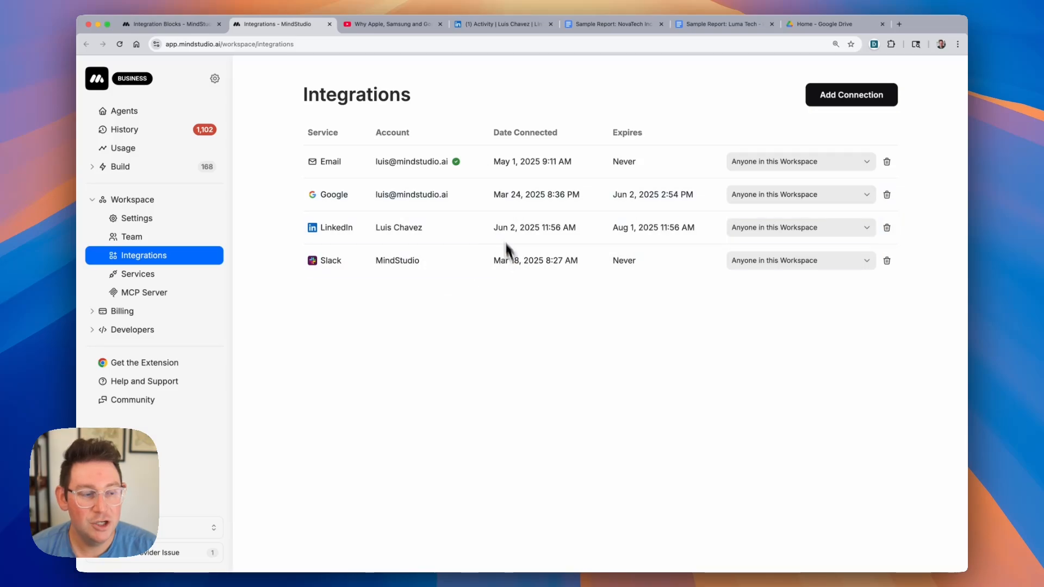
click(830, 105)
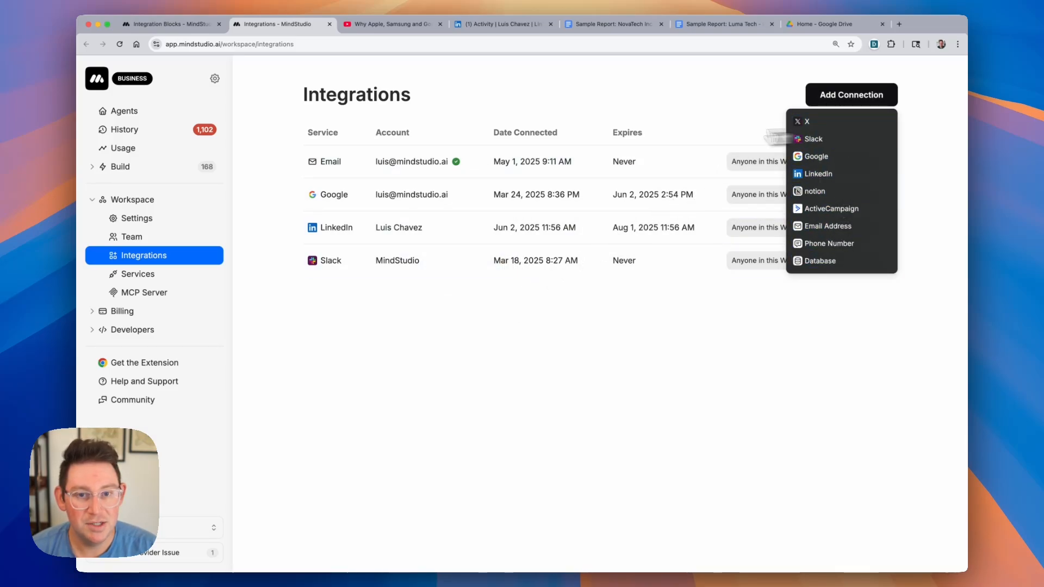
click(168, 25)
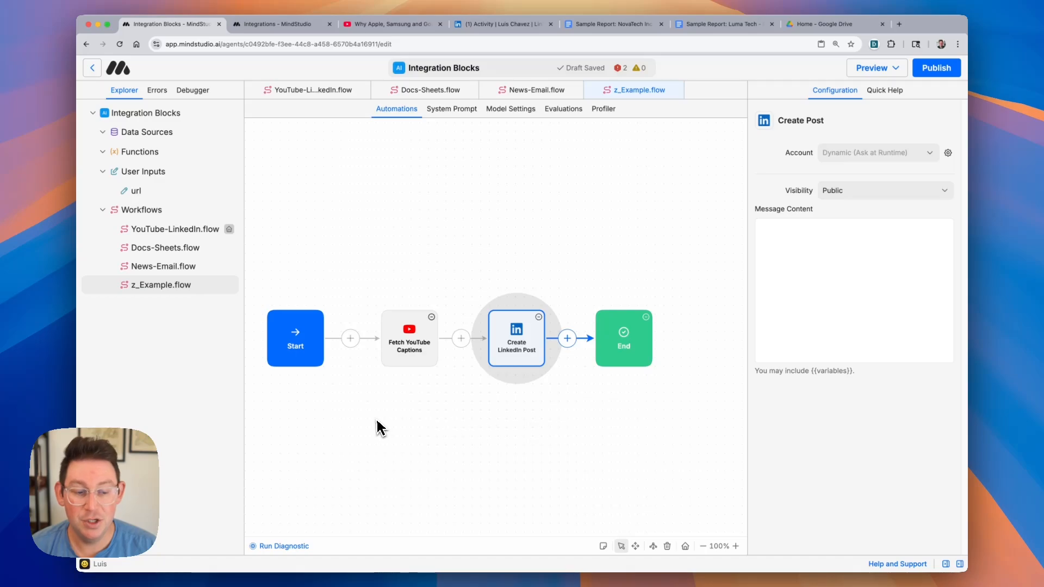
Open the YouTube-LinkedIn.flow workflow and examine the settings of its User Input and Fetch YouTube Captions blocks.
click(191, 240)
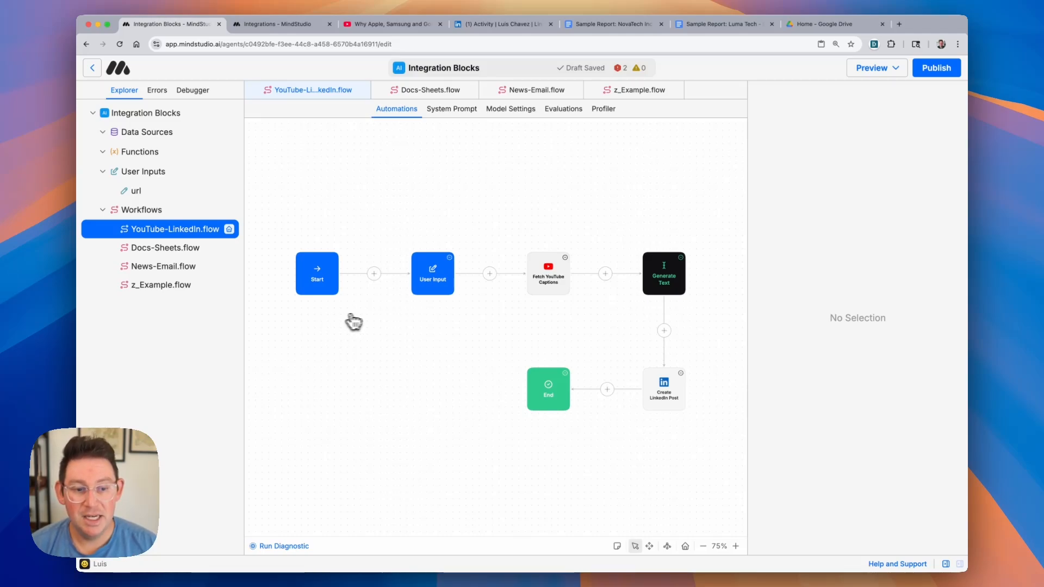
scroll(433, 277, up, 5)
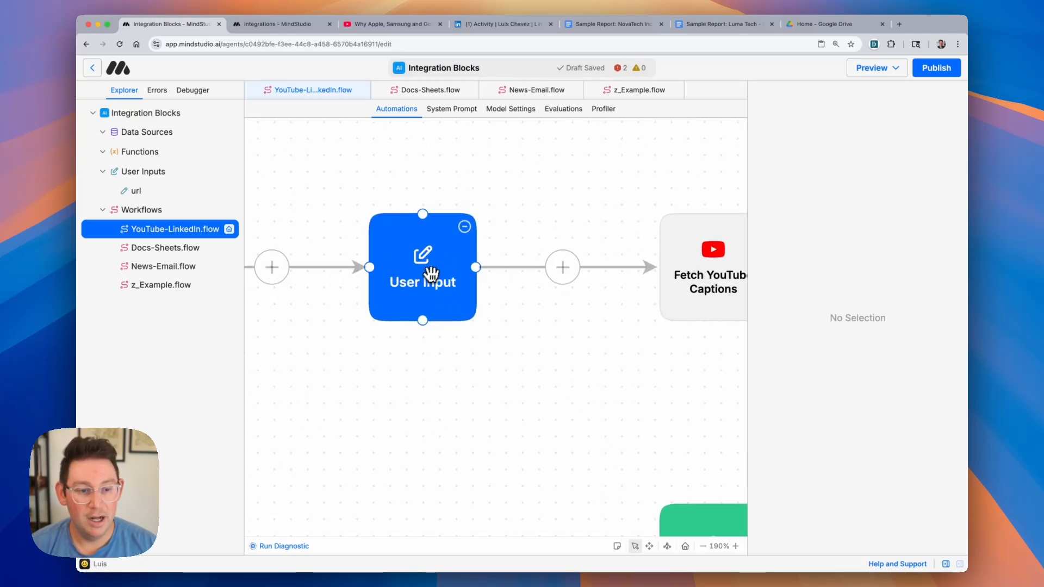
click(424, 272)
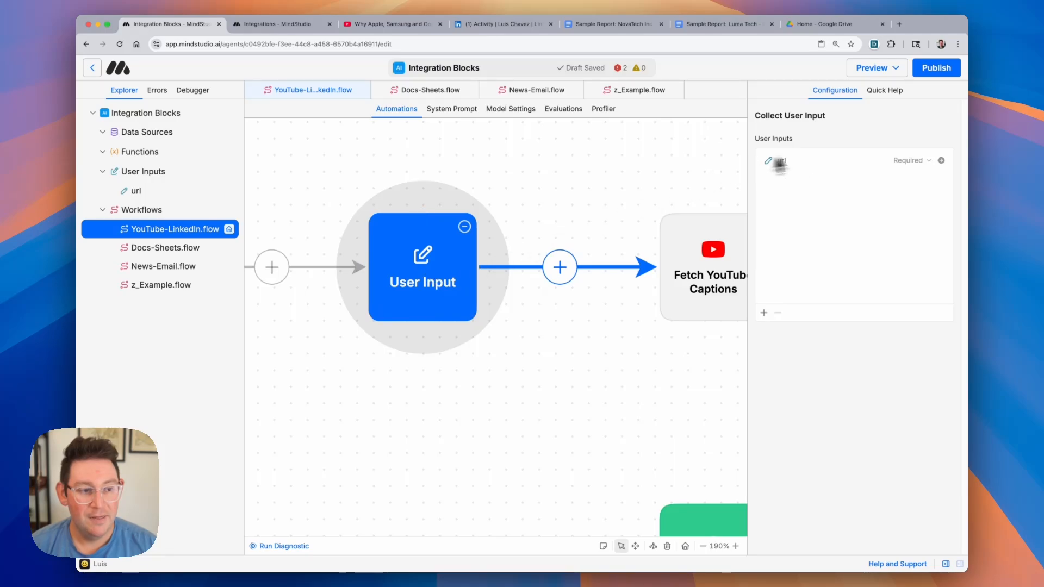
click(687, 280)
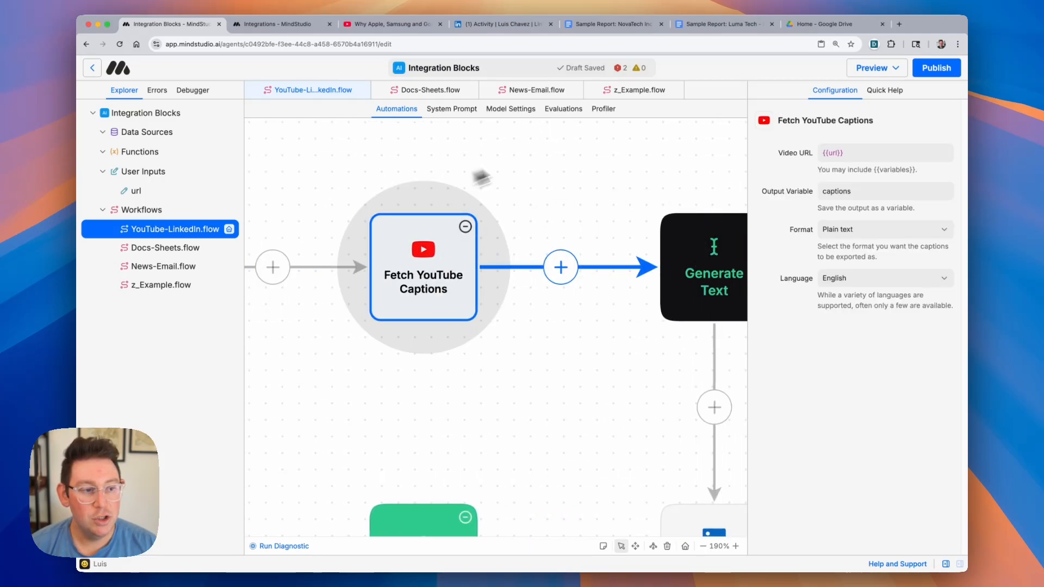
Examine the Generate Text block's settings and how its prompt uses the captions variable.
scroll(487, 348, right, 5)
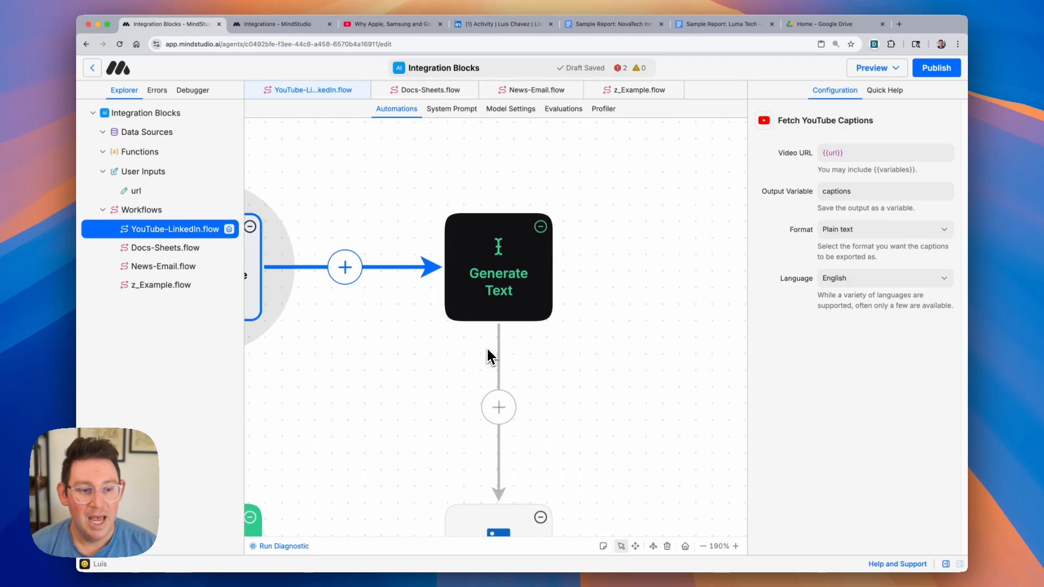
click(493, 293)
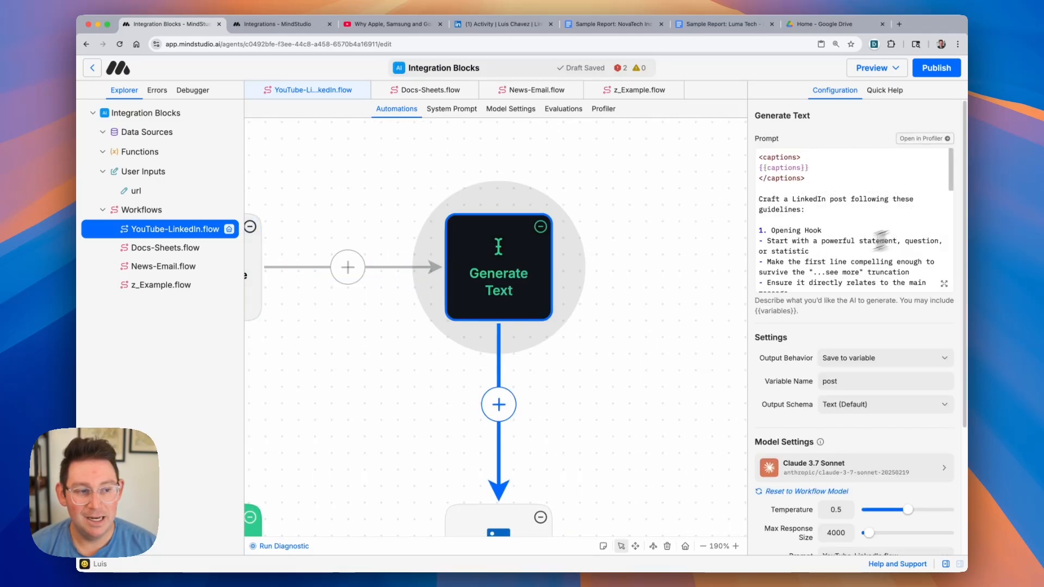
drag(818, 170, 733, 170)
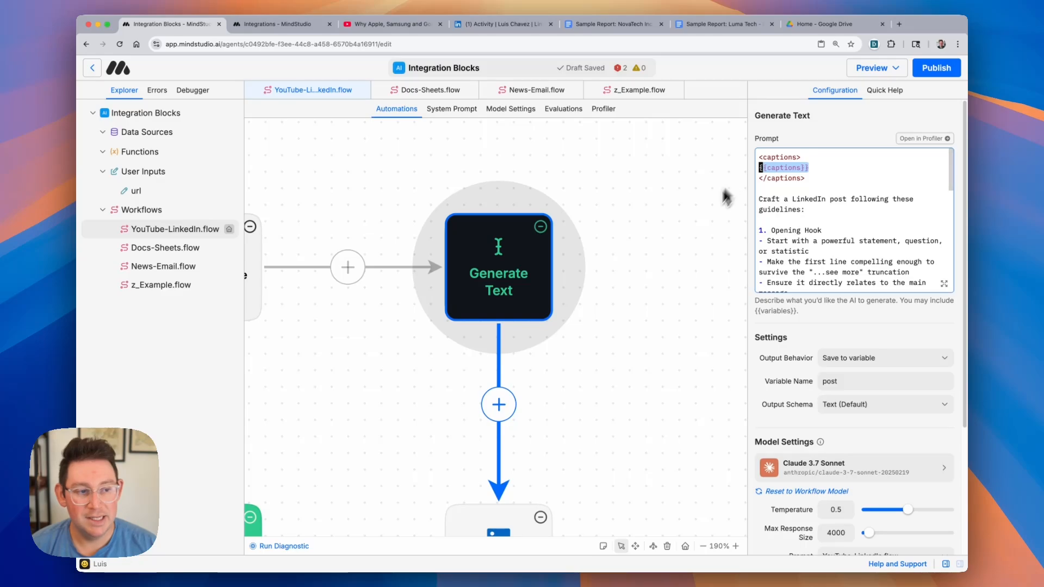
click(640, 299)
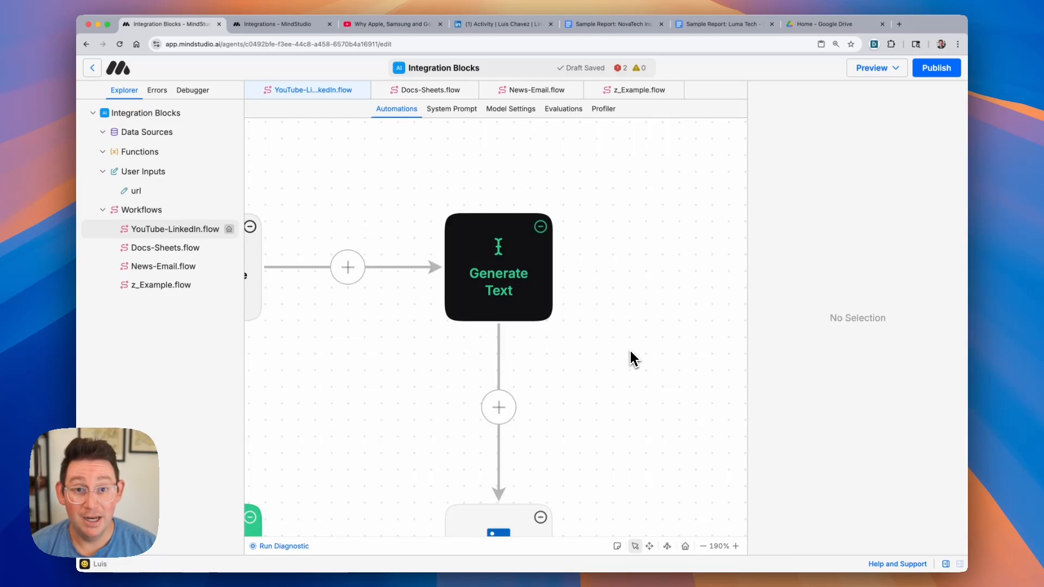
Examine the Create LinkedIn Post block's account, visibility and message content in the YouTube-LinkedIn workflow.
scroll(630, 365, down, 5)
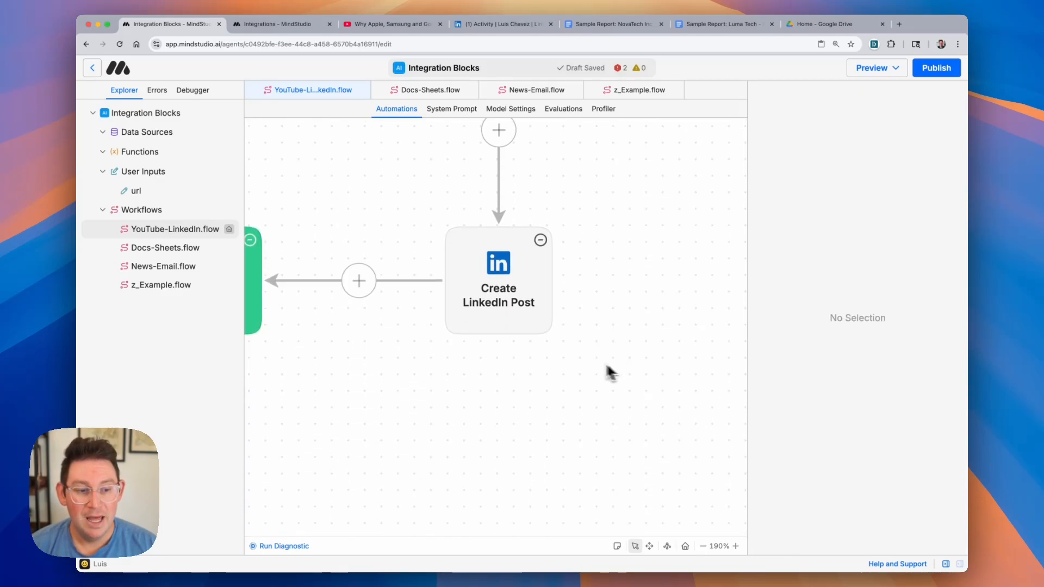
click(503, 311)
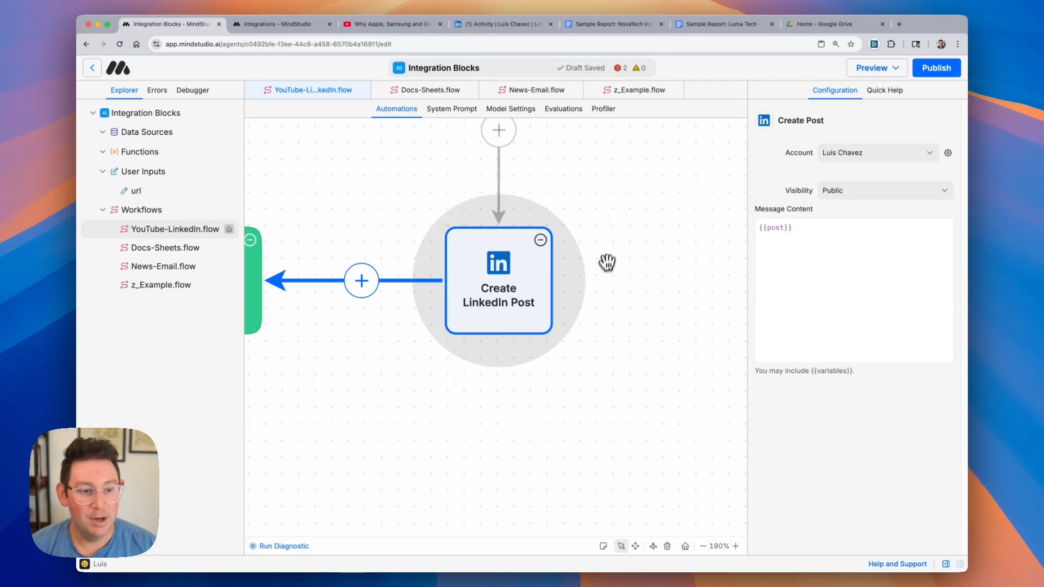
scroll(646, 241, up, 2)
scroll(645, 241, up, 1)
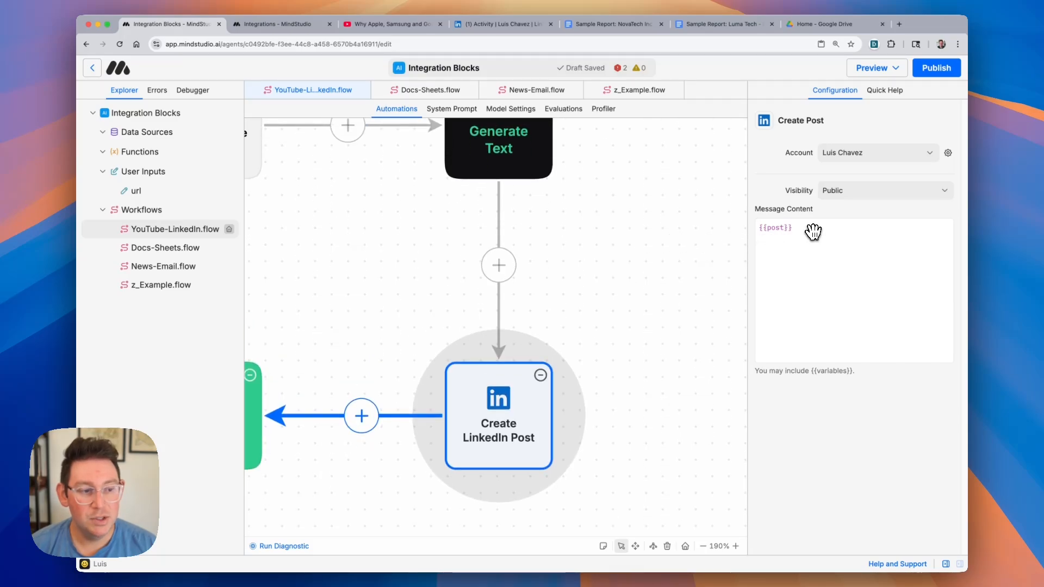
scroll(646, 263, up, 1)
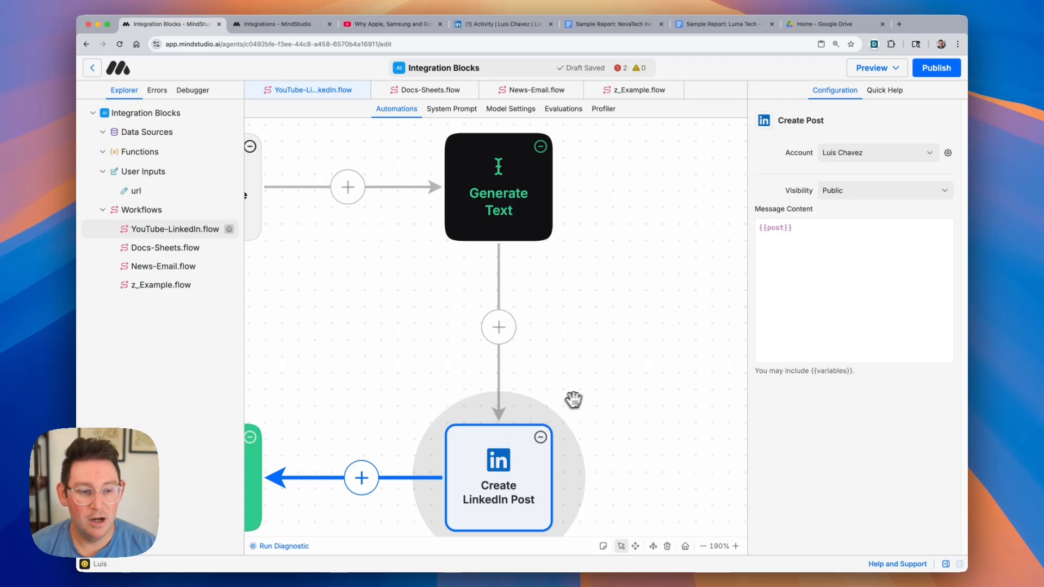
scroll(556, 338, up, 1)
scroll(556, 338, up, 2)
scroll(557, 338, down, 5)
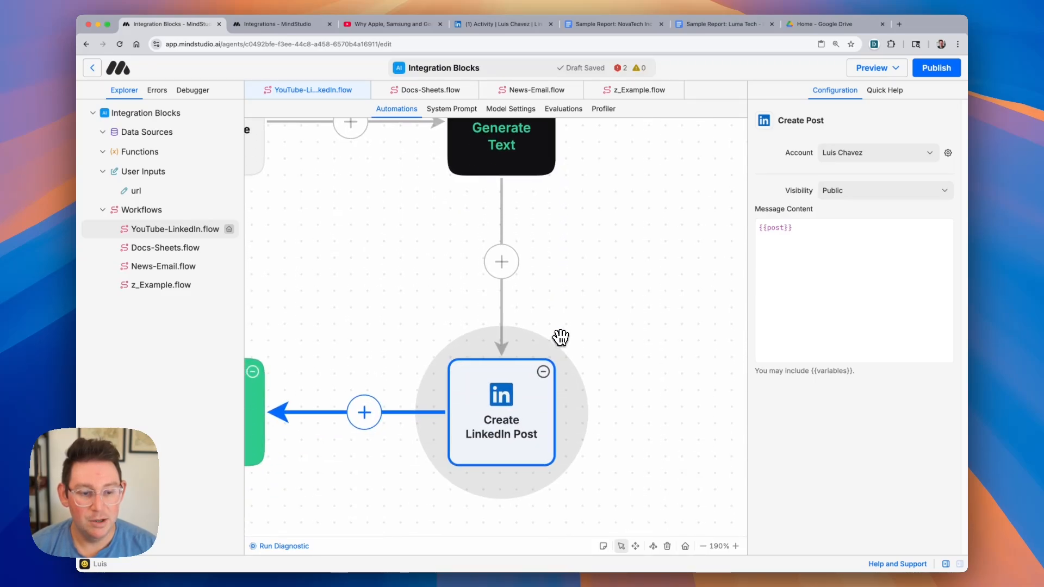
scroll(559, 338, left, 5)
scroll(560, 337, up, 2)
Open the draft agent for a test run and copy the URL of the YouTube video on why Apple, Samsung and Google need each other.
click(873, 71)
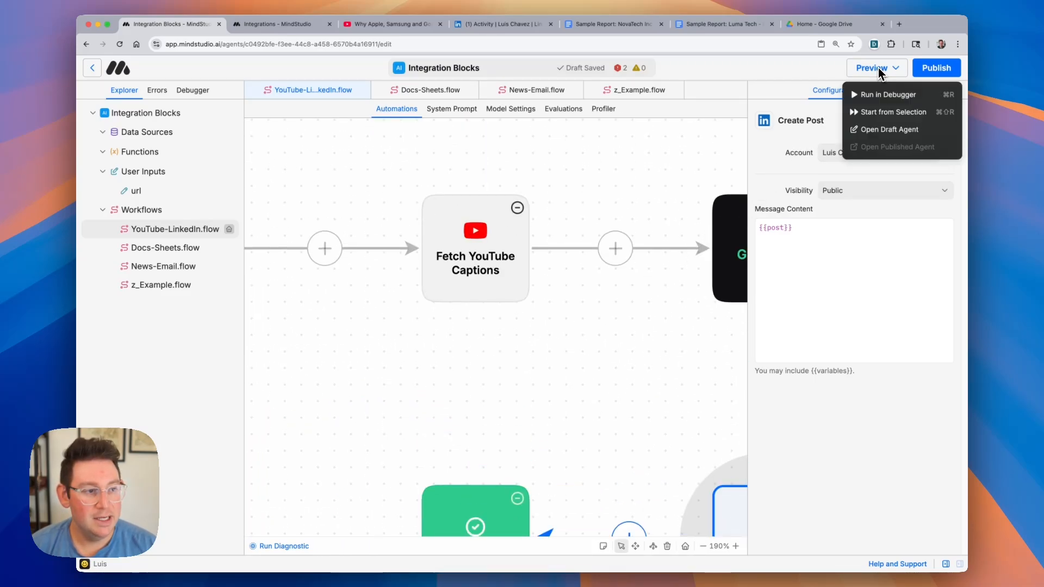
click(892, 131)
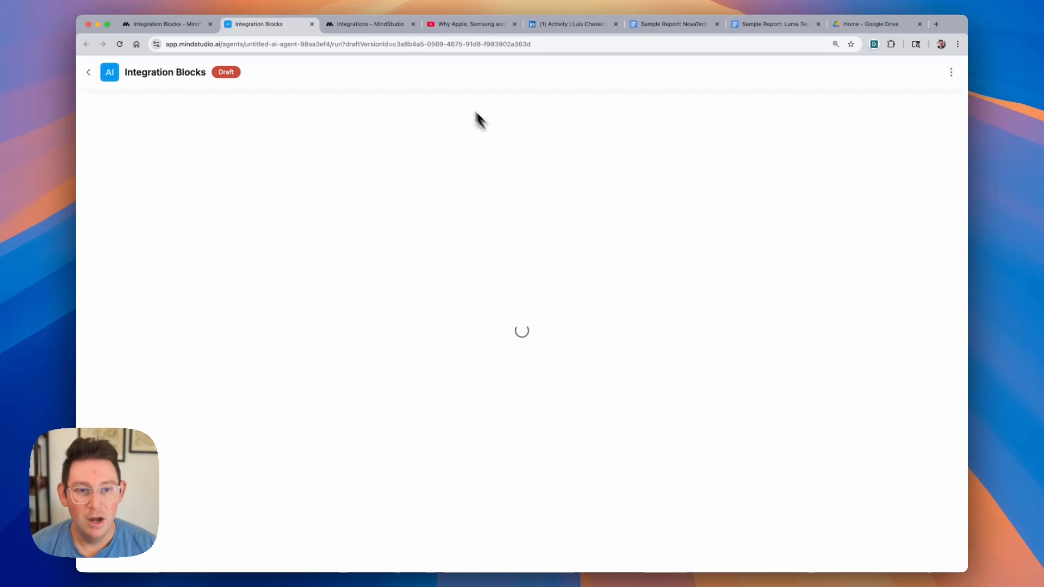
click(461, 27)
right_click(441, 187)
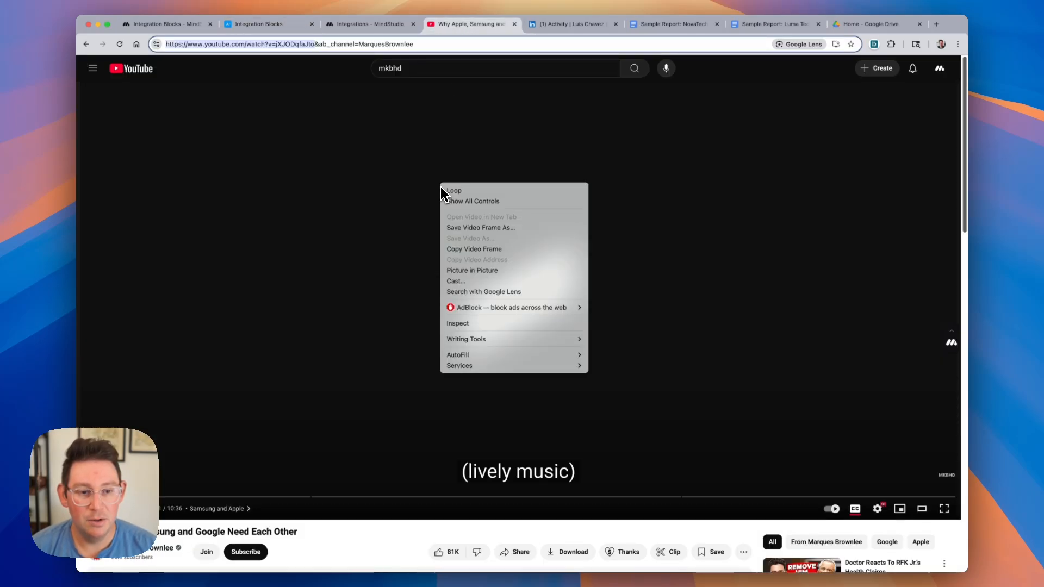
click(282, 44)
key(super+c)
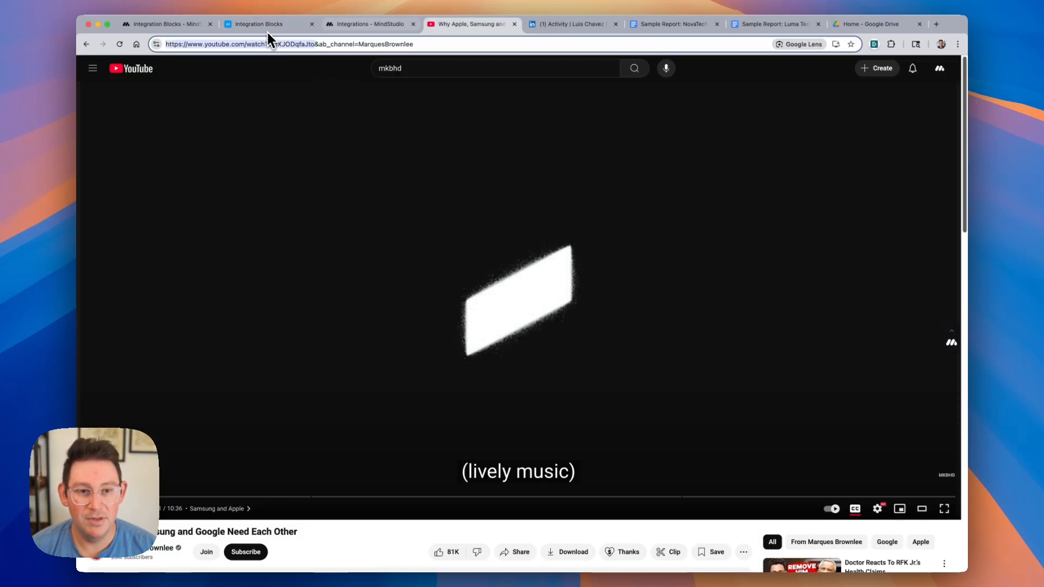
Run the draft Integration Blocks agent with the copied YouTube video URL as its user input.
click(263, 26)
click(447, 324)
key(super+v)
click(464, 392)
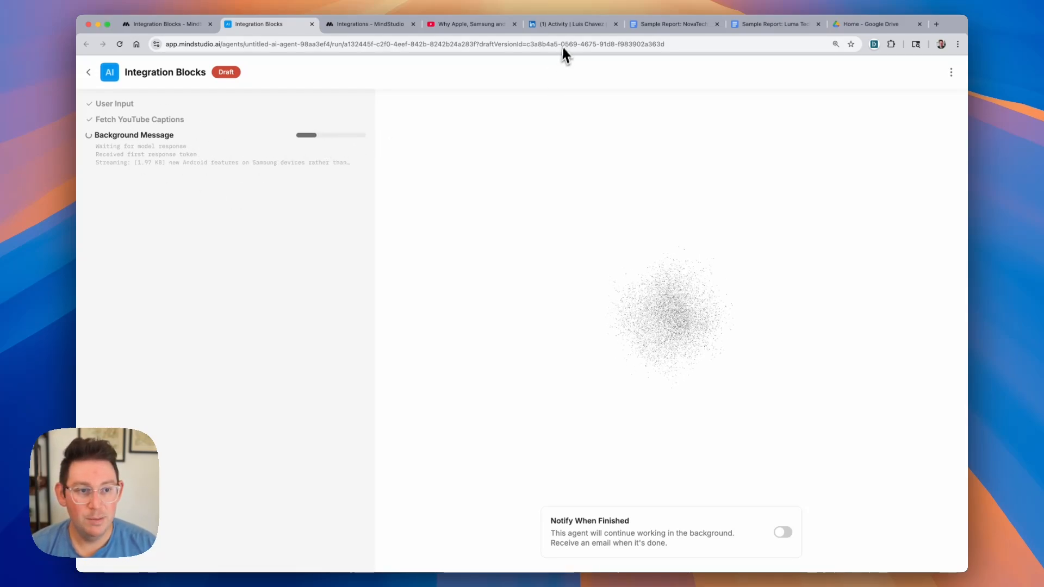
Check that the agent run has finished, then refresh the LinkedIn activity page and expand the newest post to read it in full.
click(565, 28)
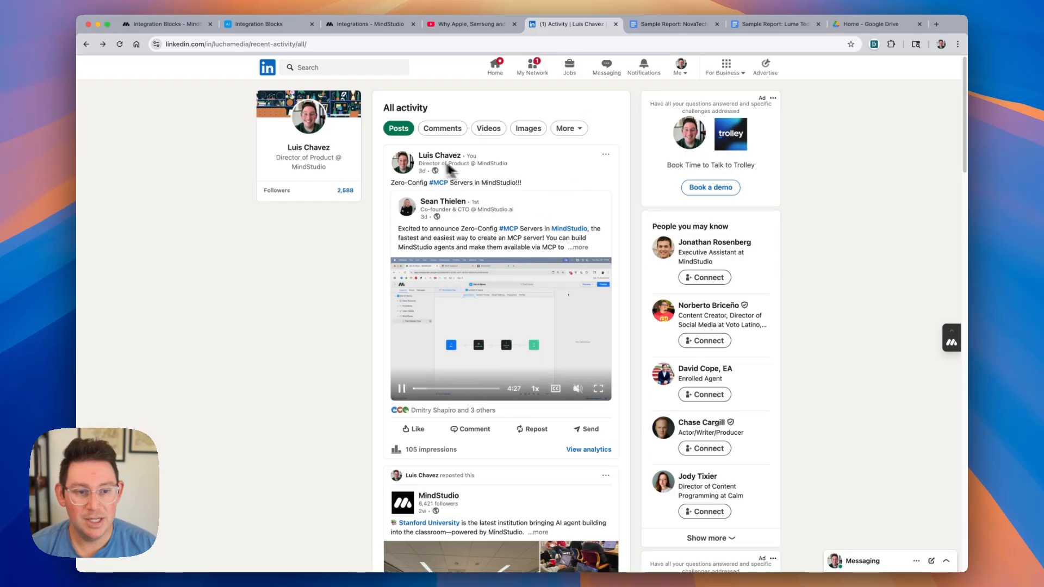
click(273, 29)
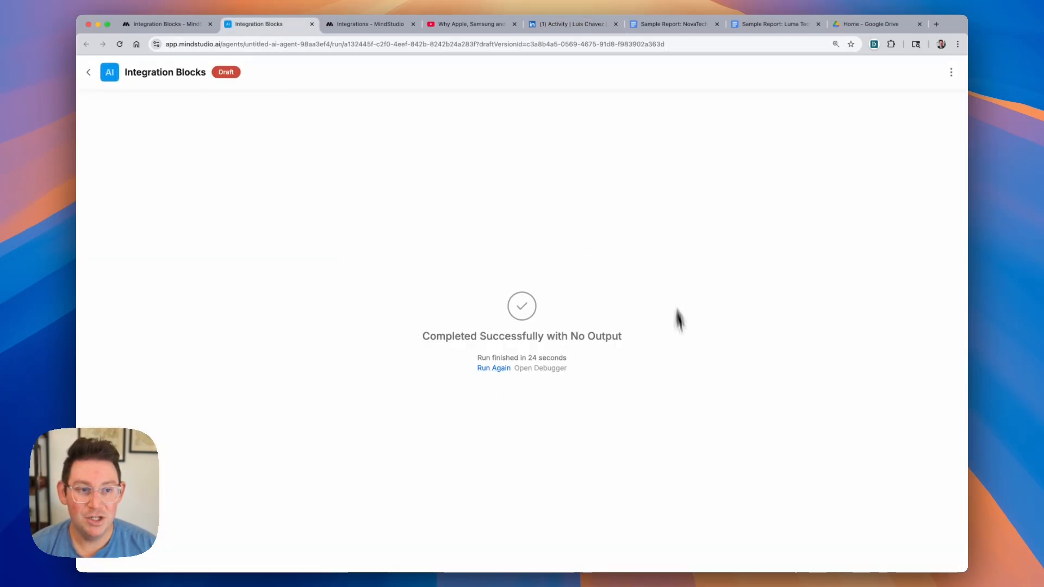
click(559, 28)
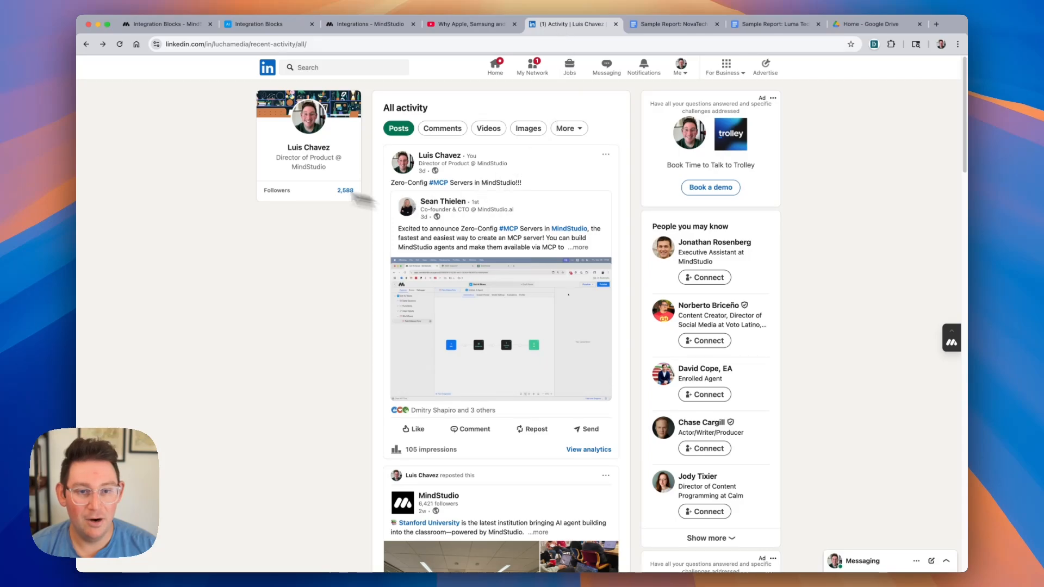
click(119, 44)
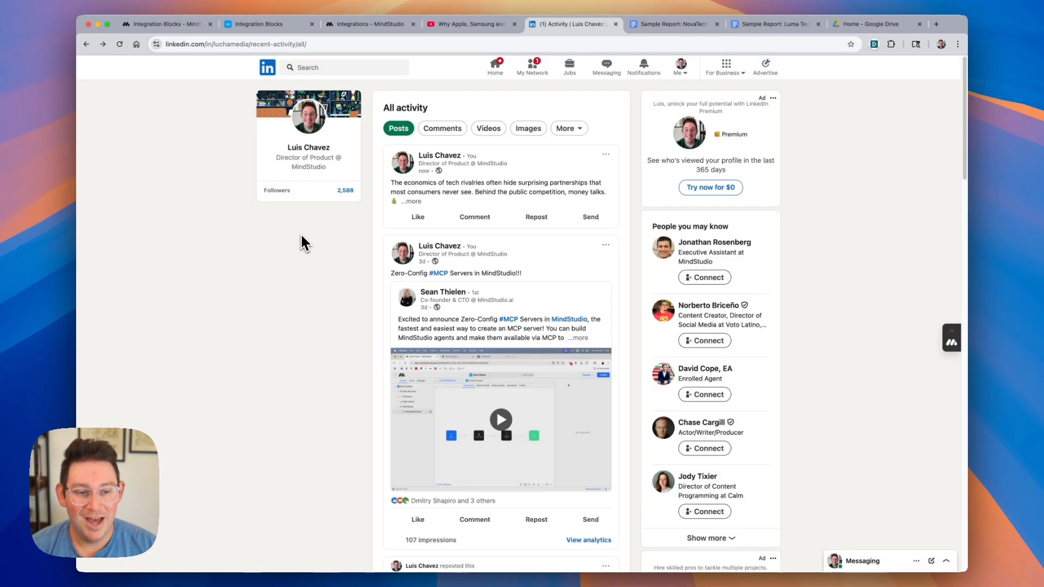
click(413, 202)
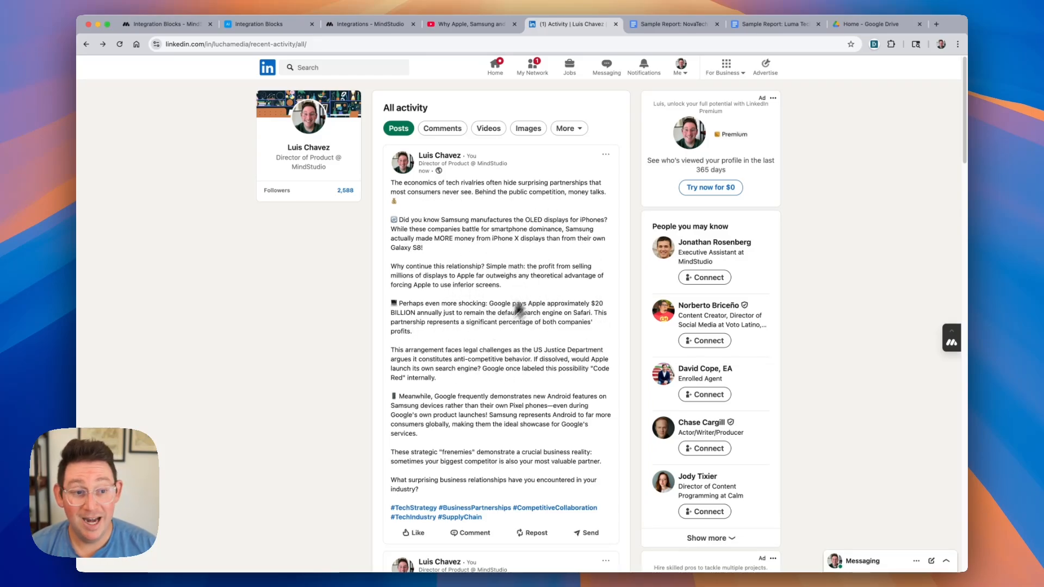
Delete the newly generated post about tech rivalries from the LinkedIn activity feed.
click(606, 157)
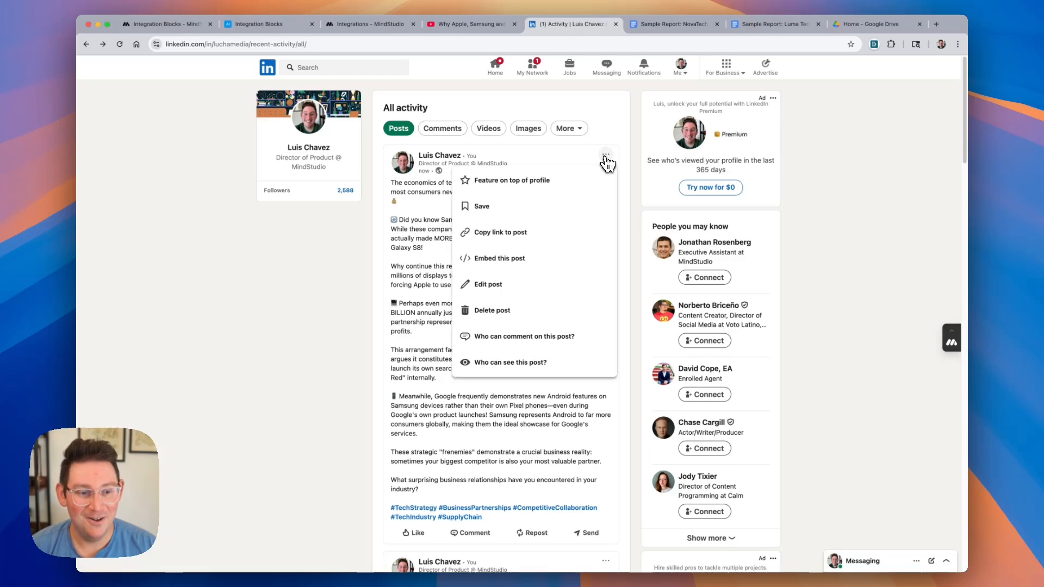
click(541, 311)
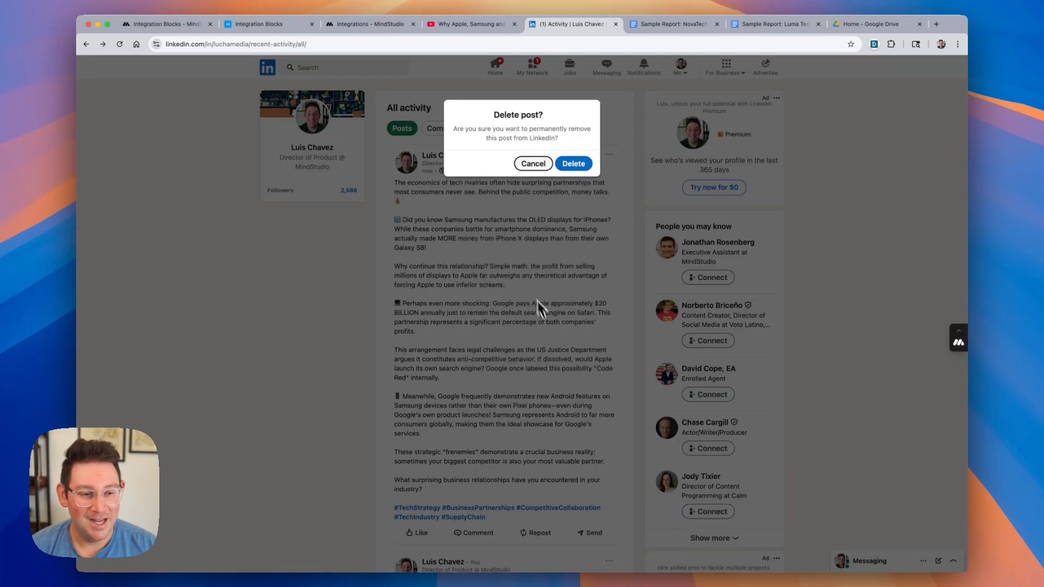
click(575, 165)
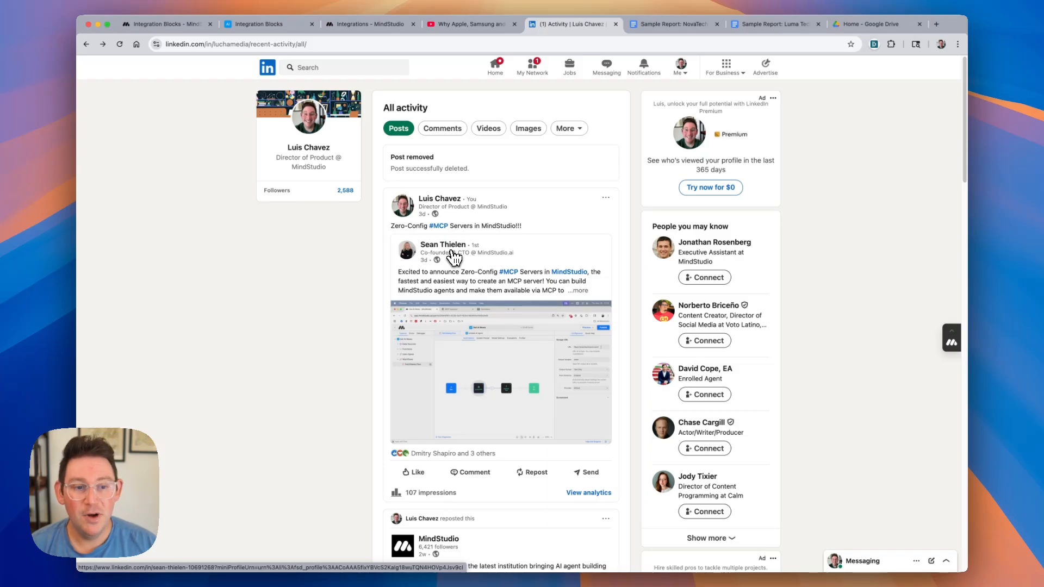
Return to the MindStudio workflow editor, open Docs-Sheets.flow and look over its sequence of blocks.
click(175, 28)
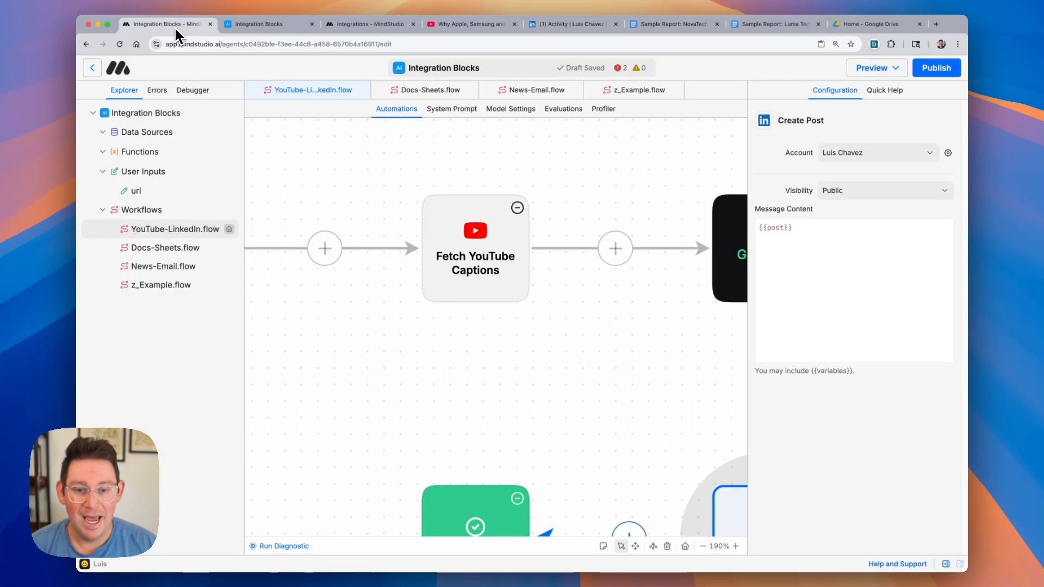
click(182, 252)
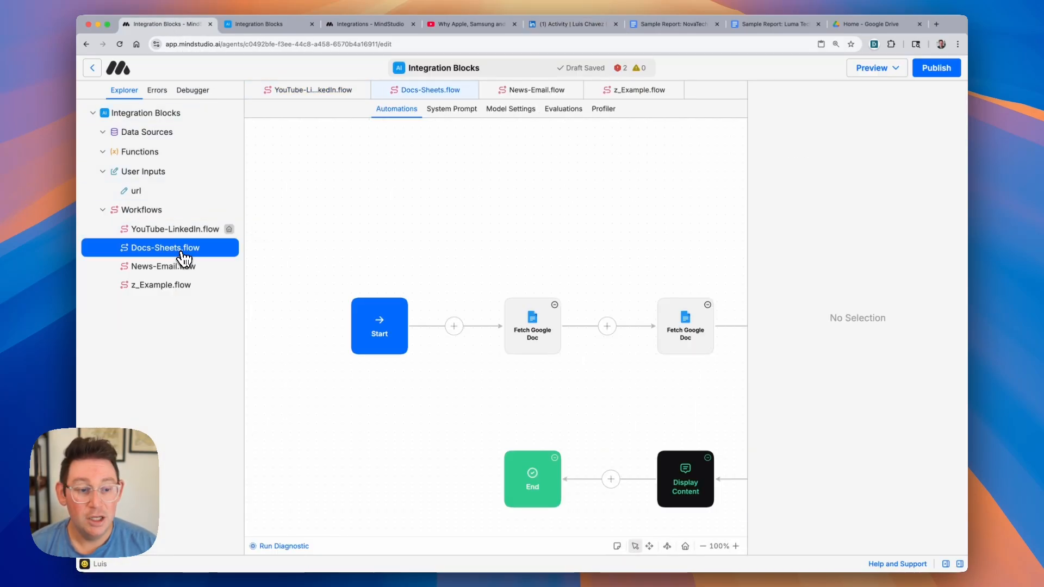
scroll(420, 247, down, 4)
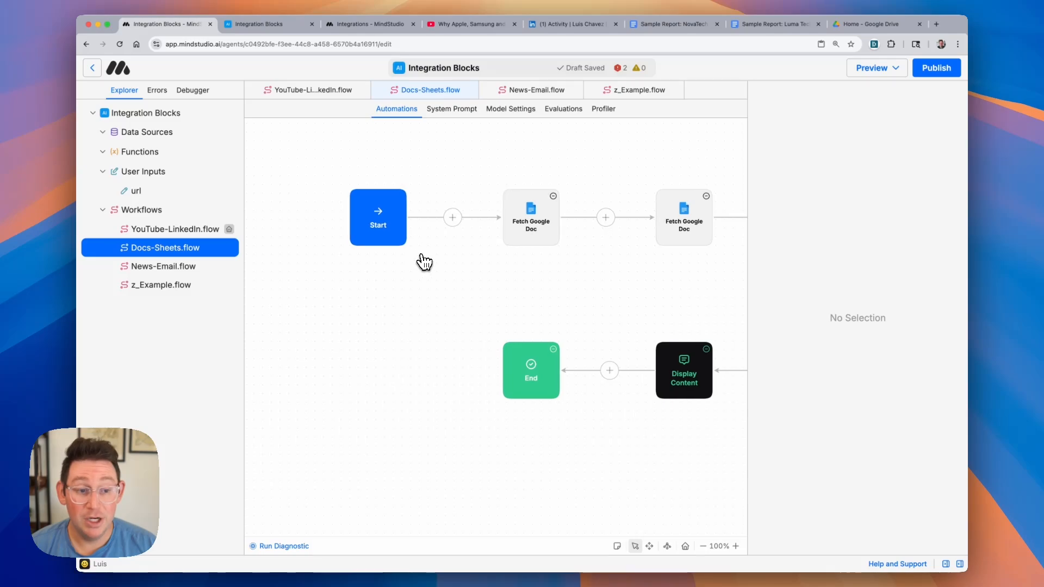
scroll(424, 263, right, 6)
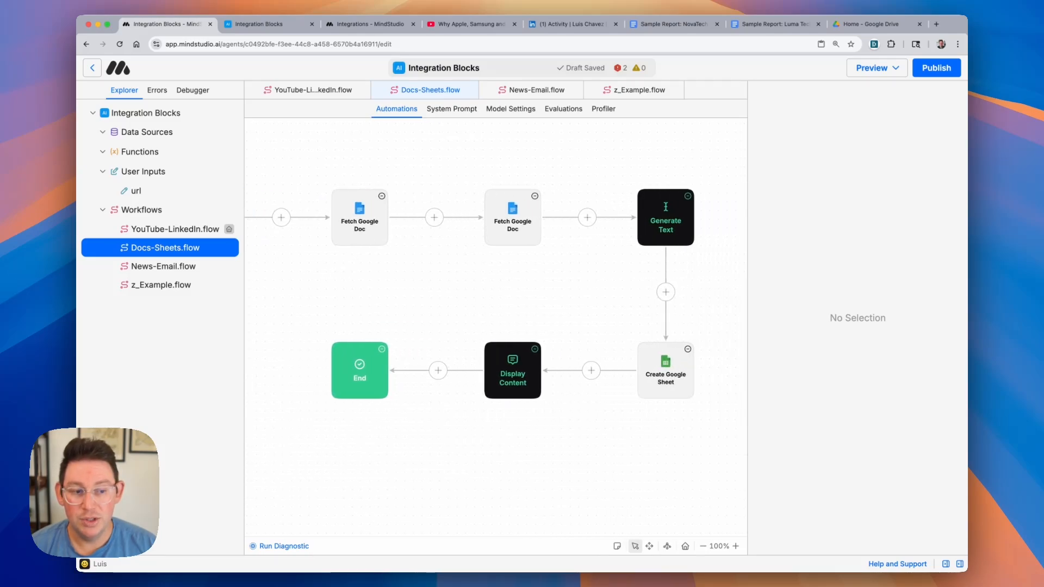
scroll(424, 263, left, 5)
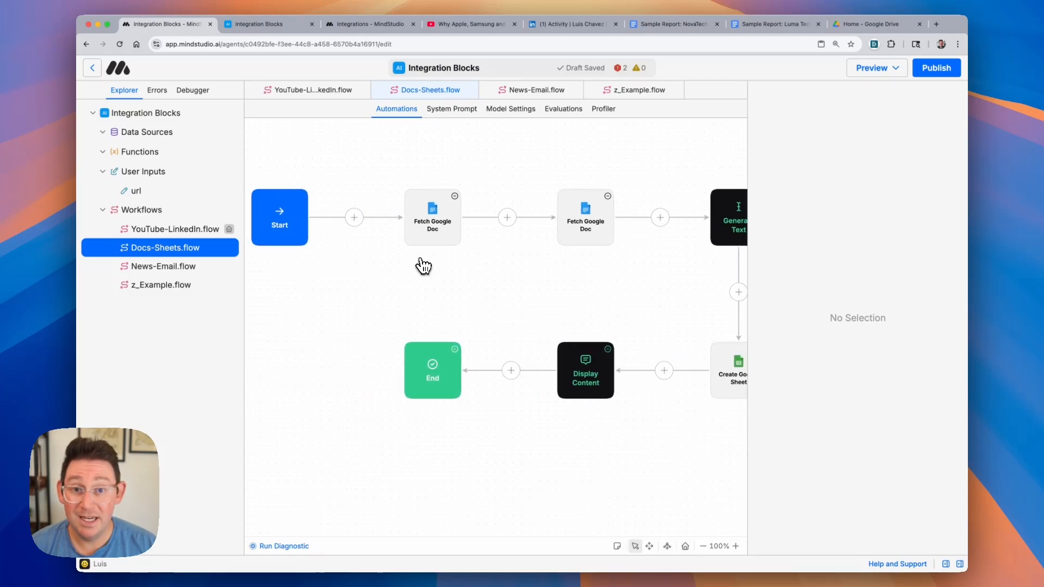
scroll(390, 183, up, 5)
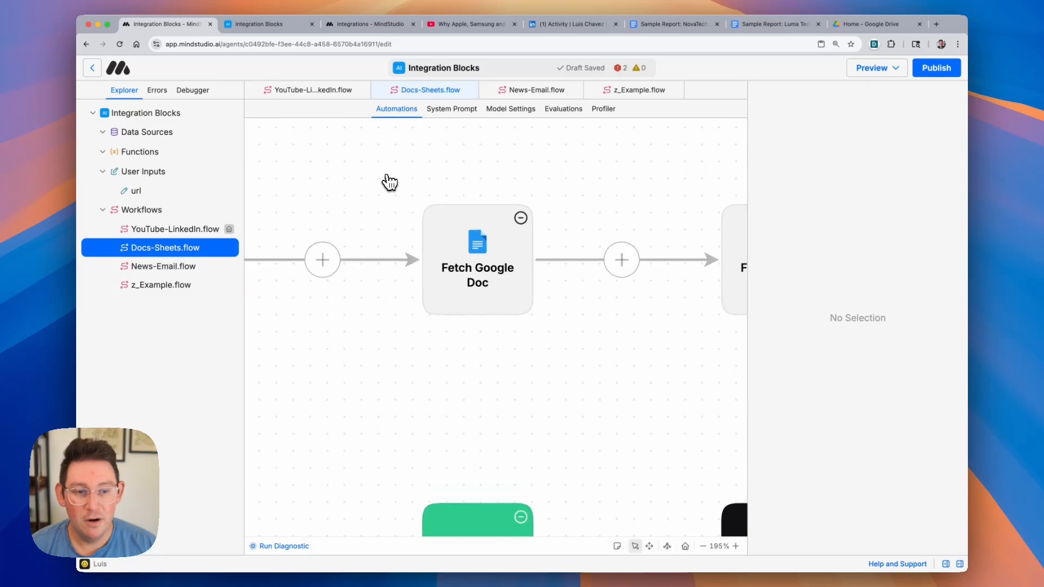
Examine the settings of both Fetch Google Doc blocks and the NovaTech and Luma Tech sample reports used as source documents.
click(476, 242)
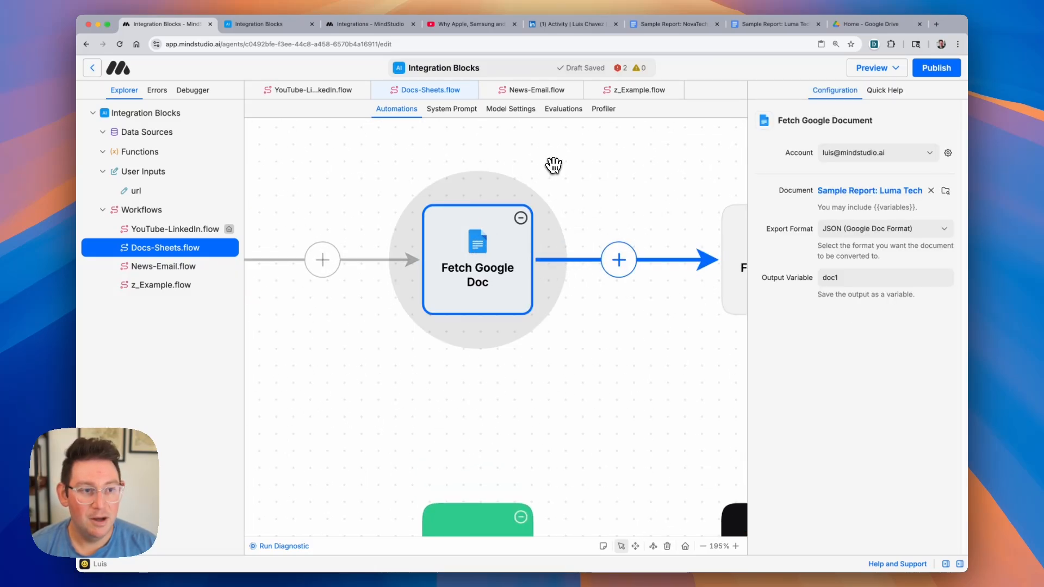
click(674, 24)
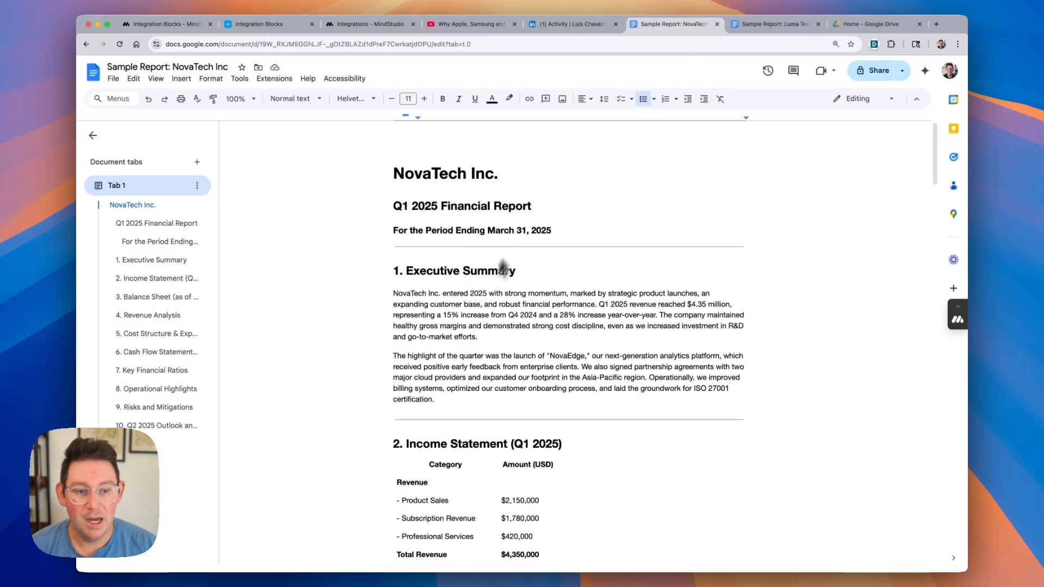
click(772, 24)
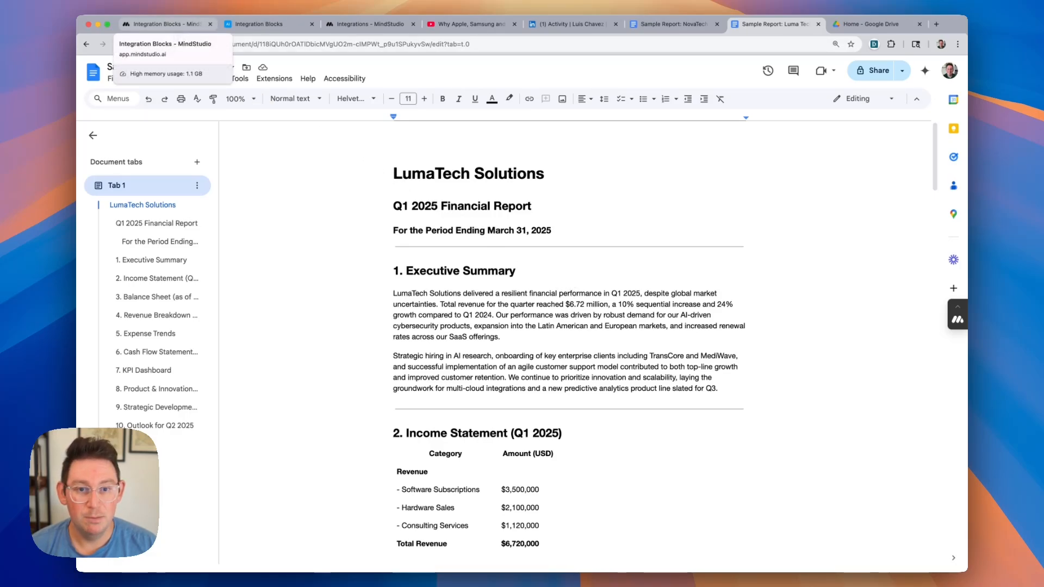
click(175, 25)
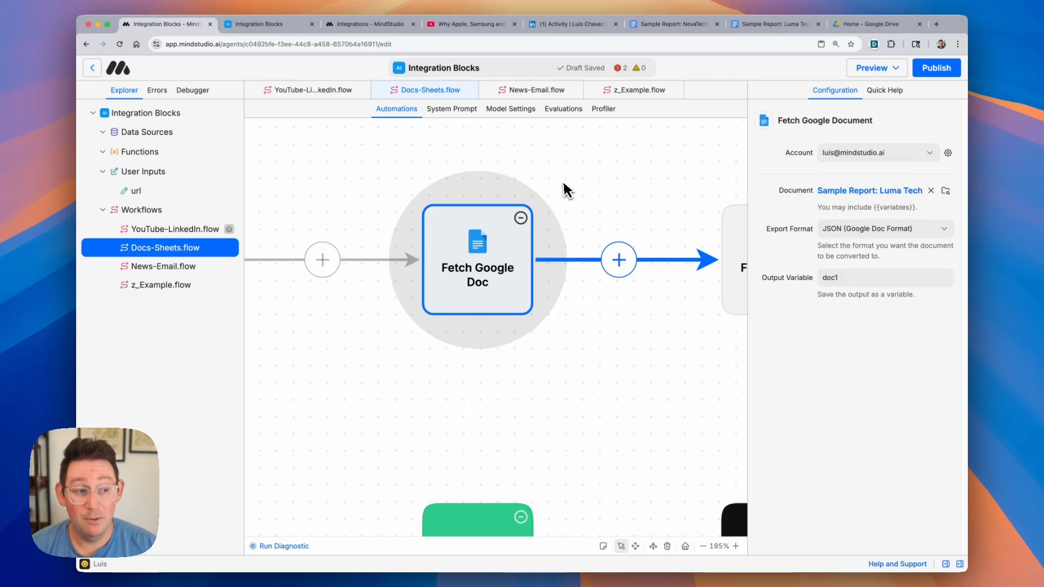
scroll(561, 187, right, 5)
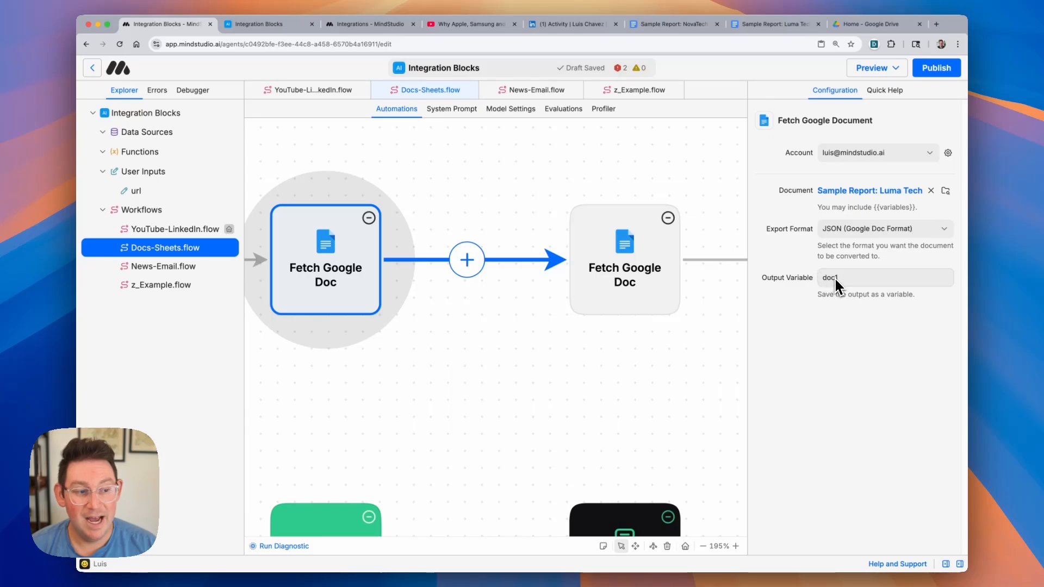
click(623, 267)
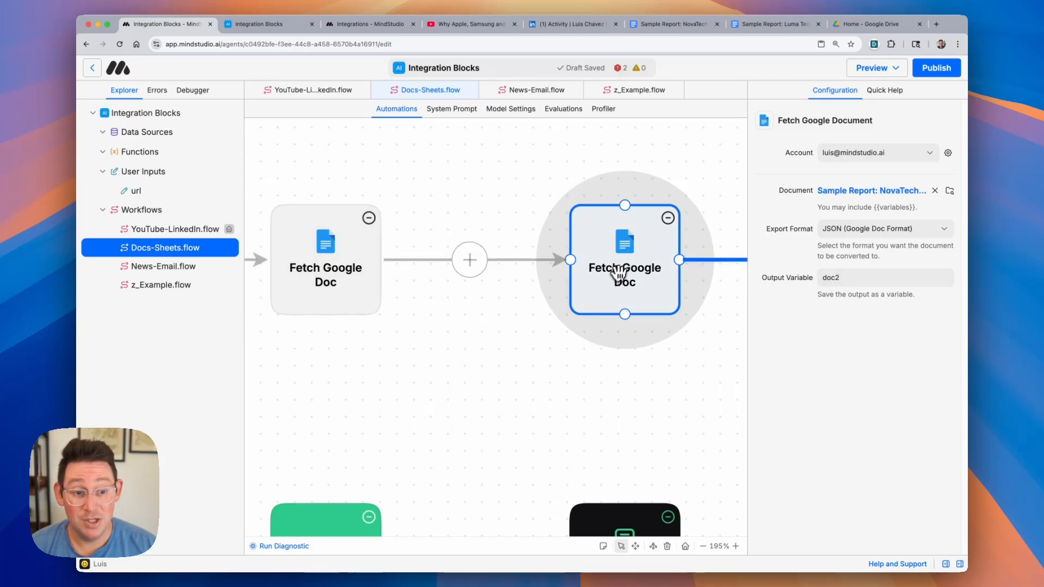
Examine the Generate Text block's prompt, output variable name, CSV output schema and sample output in the Docs-Sheets workflow.
scroll(593, 283, right, 4)
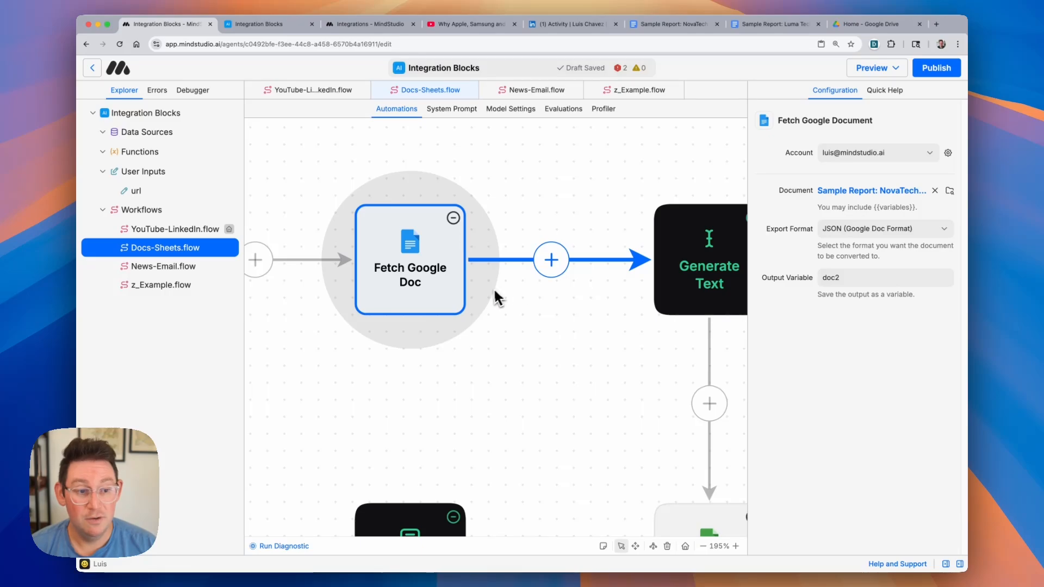
scroll(496, 298, right, 5)
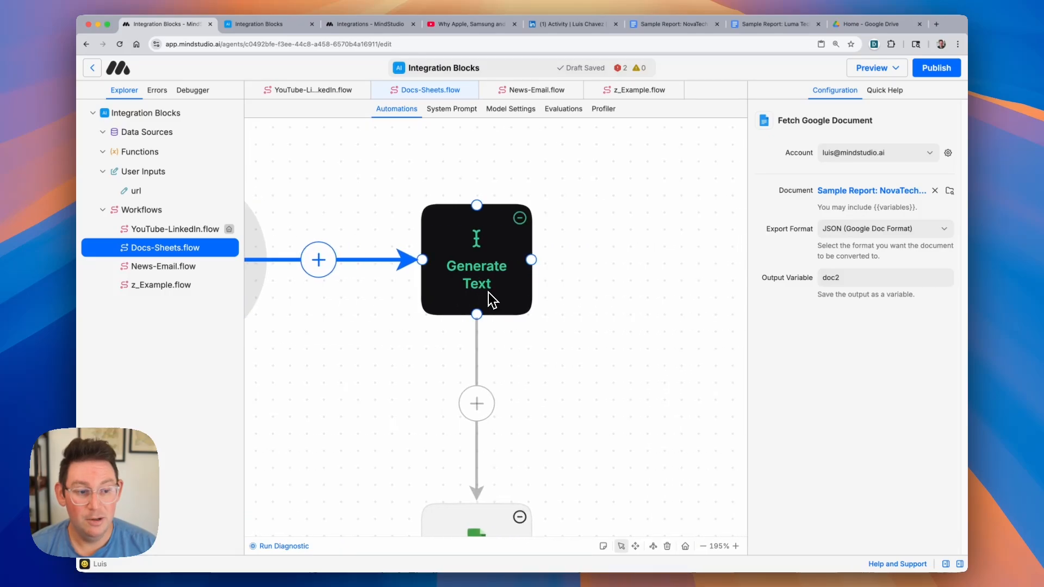
click(452, 263)
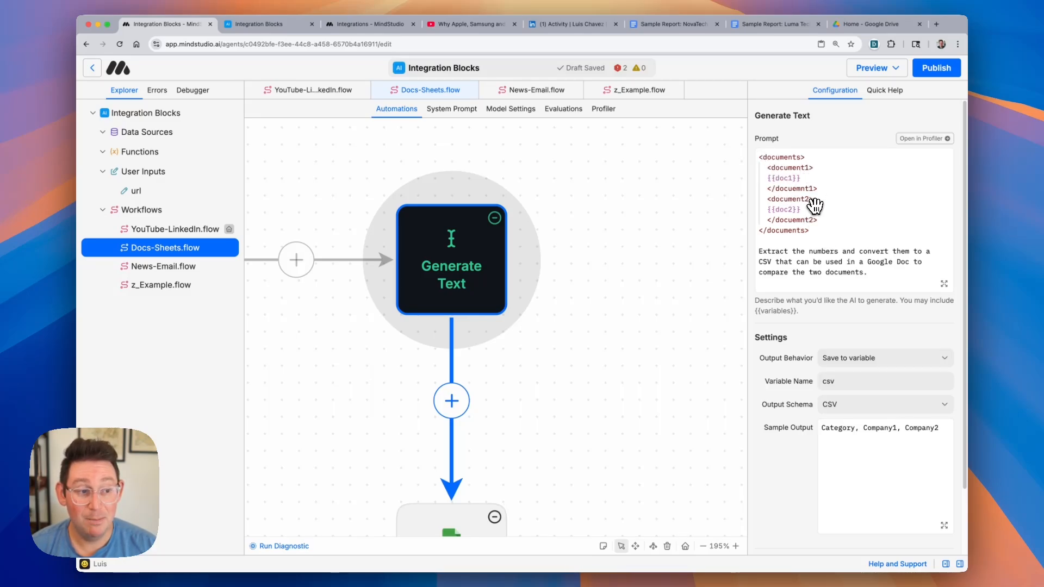
scroll(818, 216, down, 1)
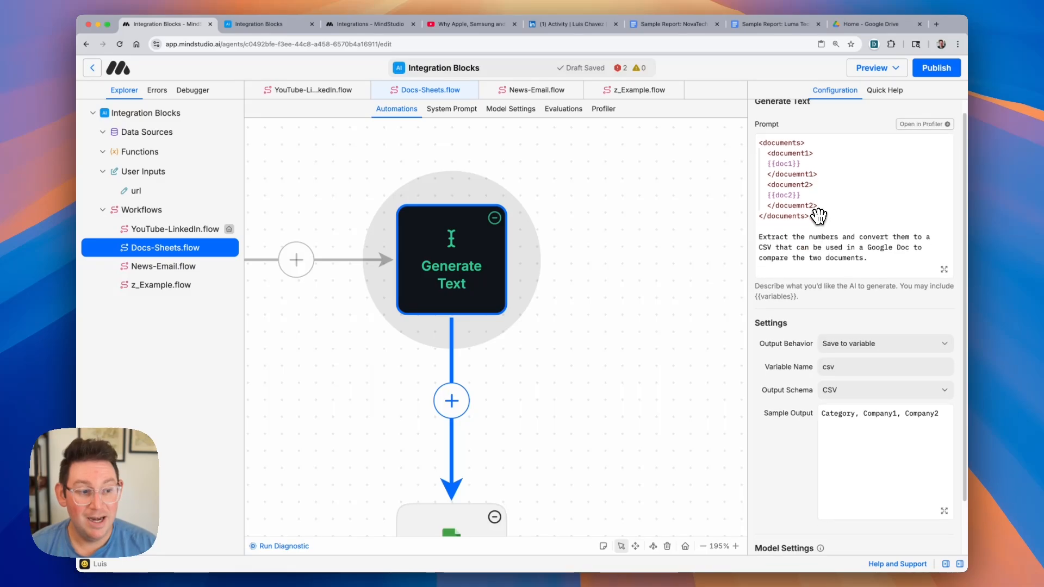
scroll(818, 216, down, 1)
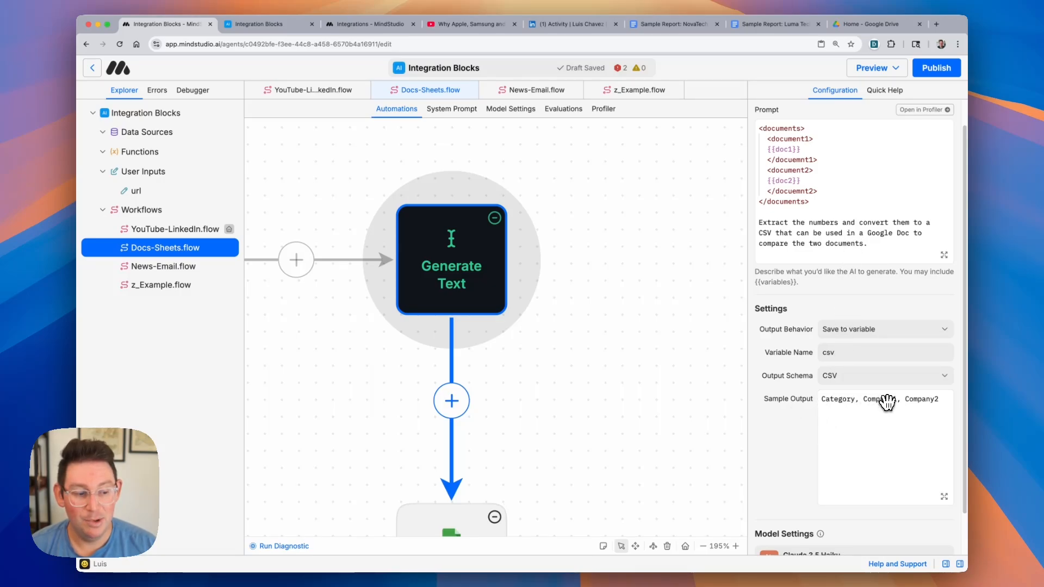
scroll(615, 359, down, 3)
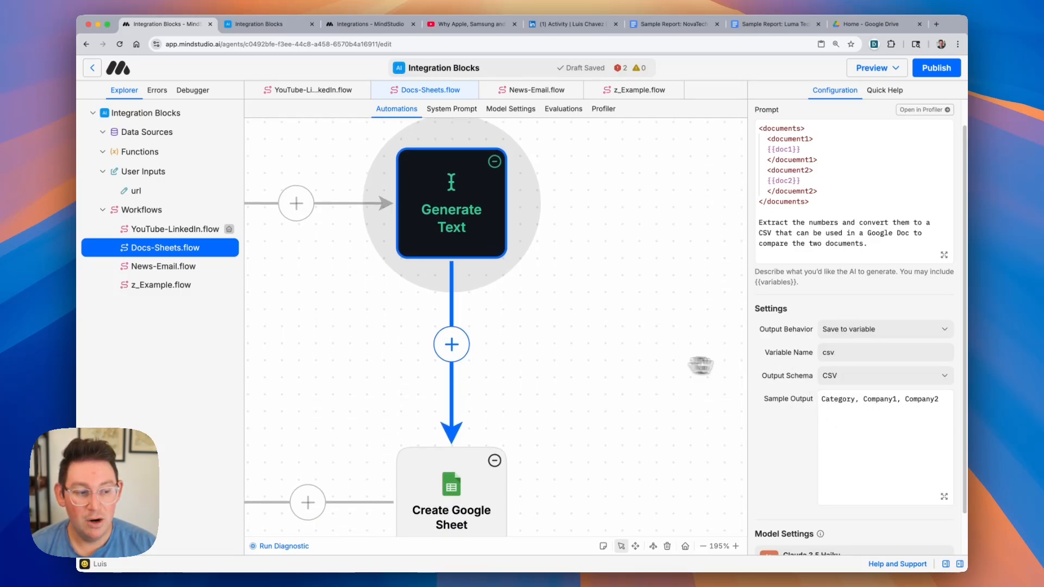
double_click(834, 354)
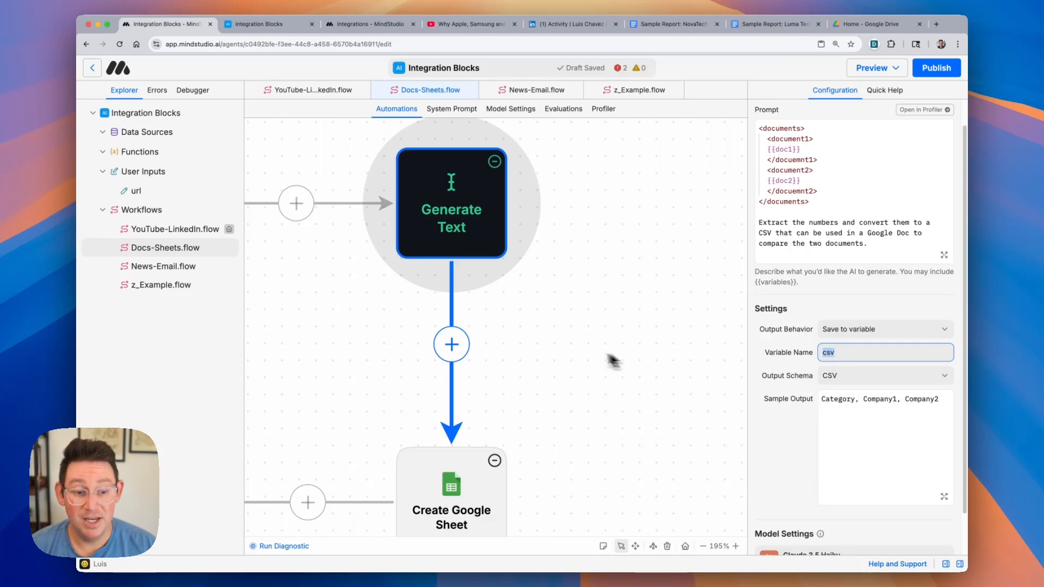
Examine the Create Google Sheet block's spreadsheet name, output variable and the csv variable in its spreadsheet content.
scroll(613, 361, down, 10)
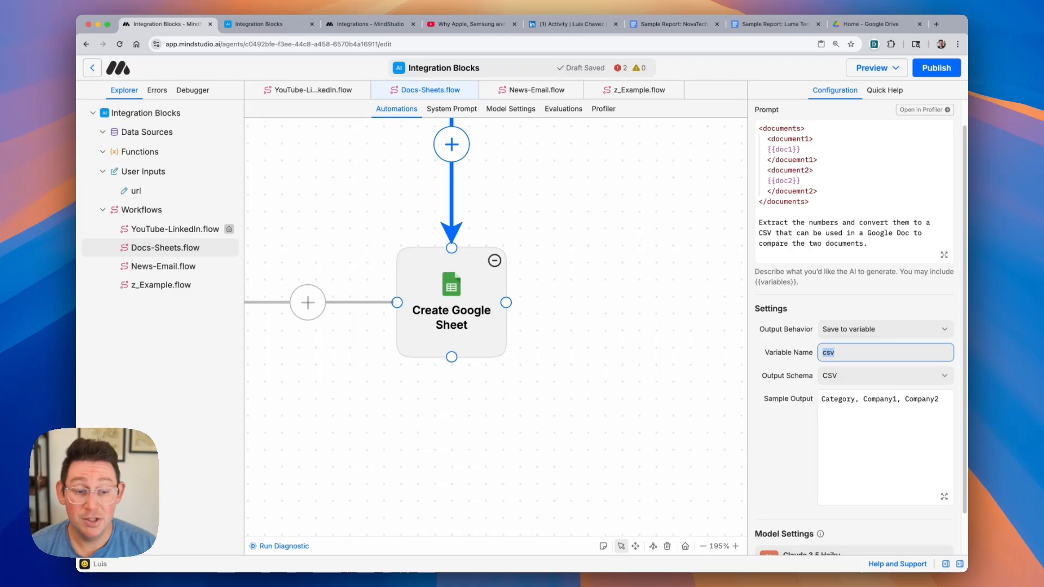
click(480, 342)
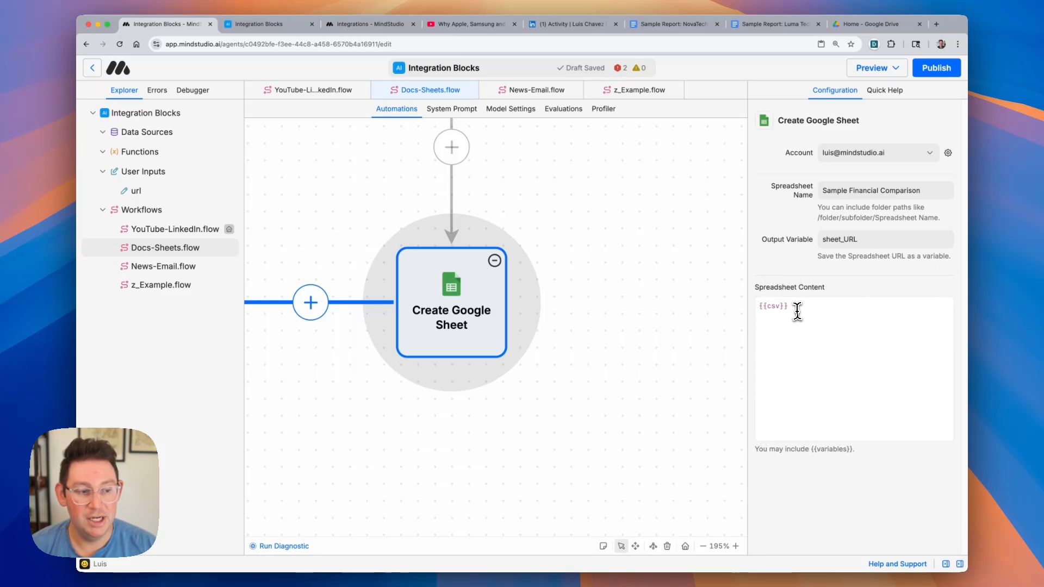
drag(788, 306, 760, 308)
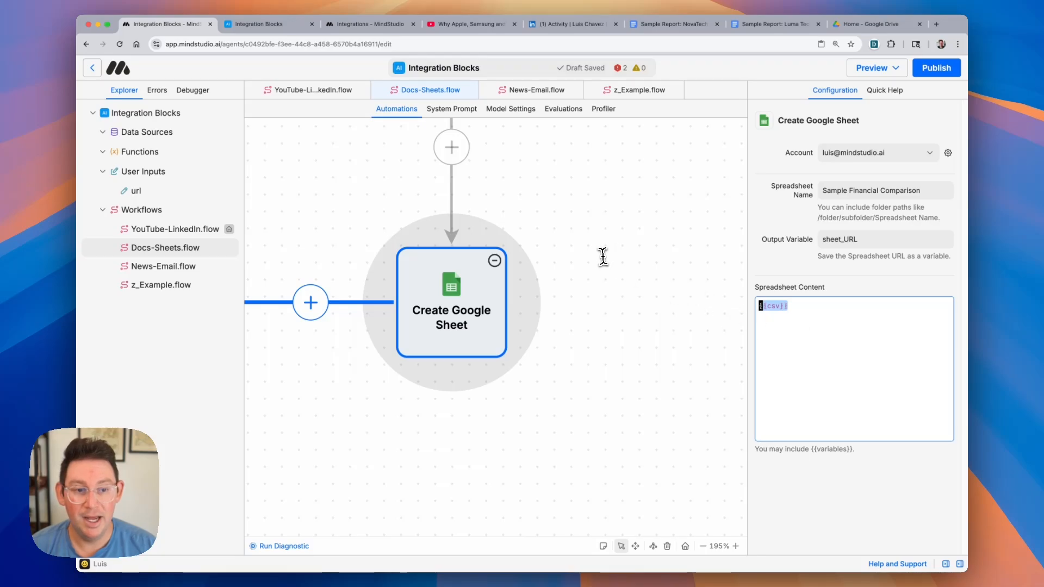
Run Docs-Sheets.flow in the debugger without launch variables and open its run log in full view.
scroll(601, 254, left, 5)
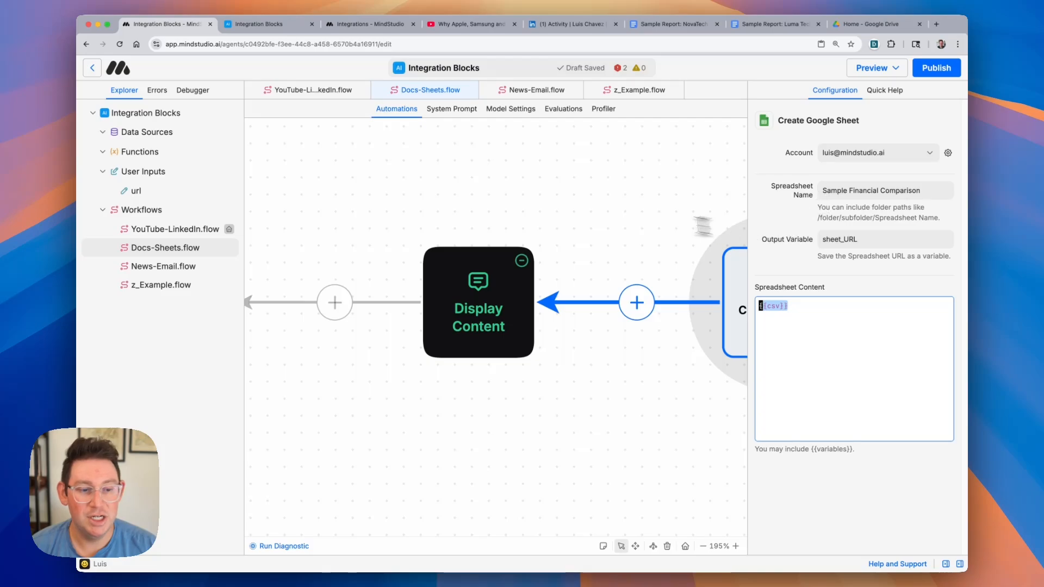
click(892, 72)
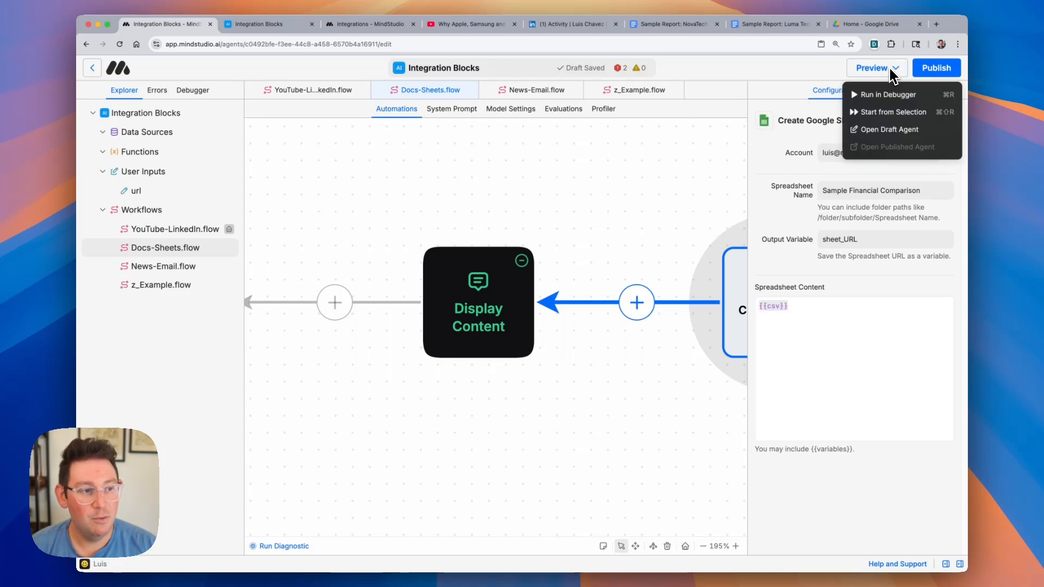
click(893, 97)
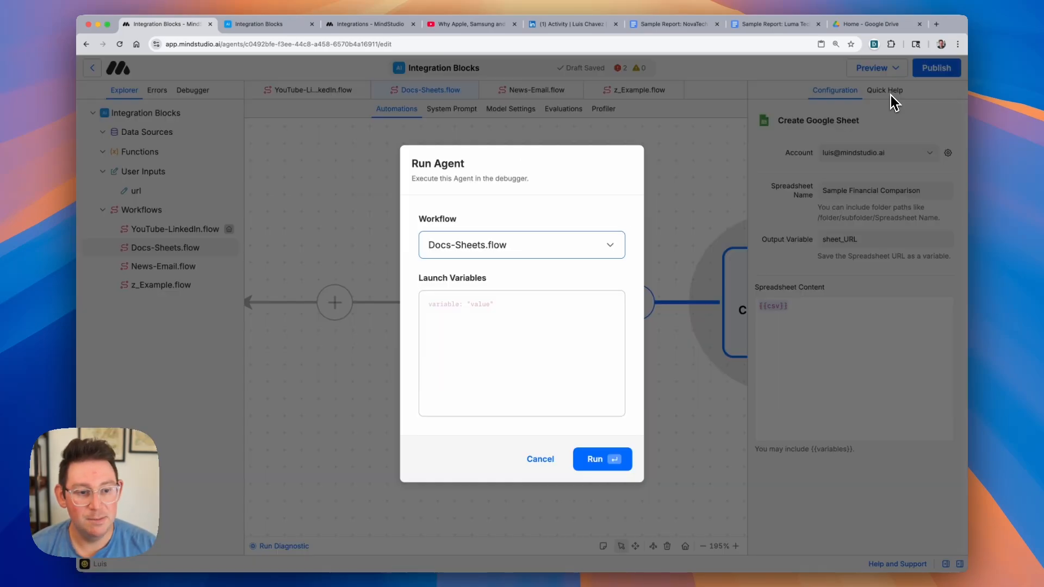
click(589, 460)
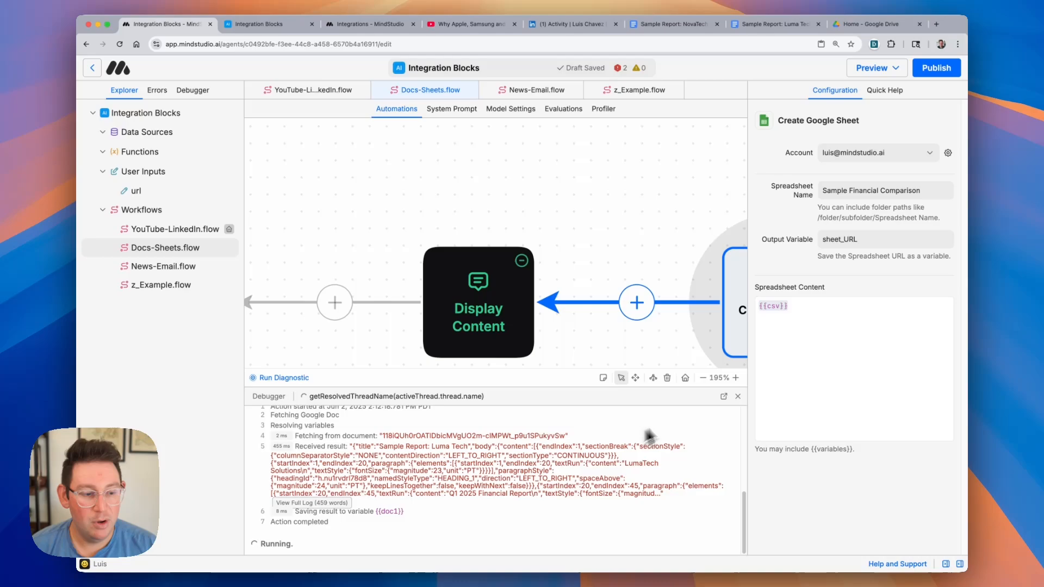
click(724, 396)
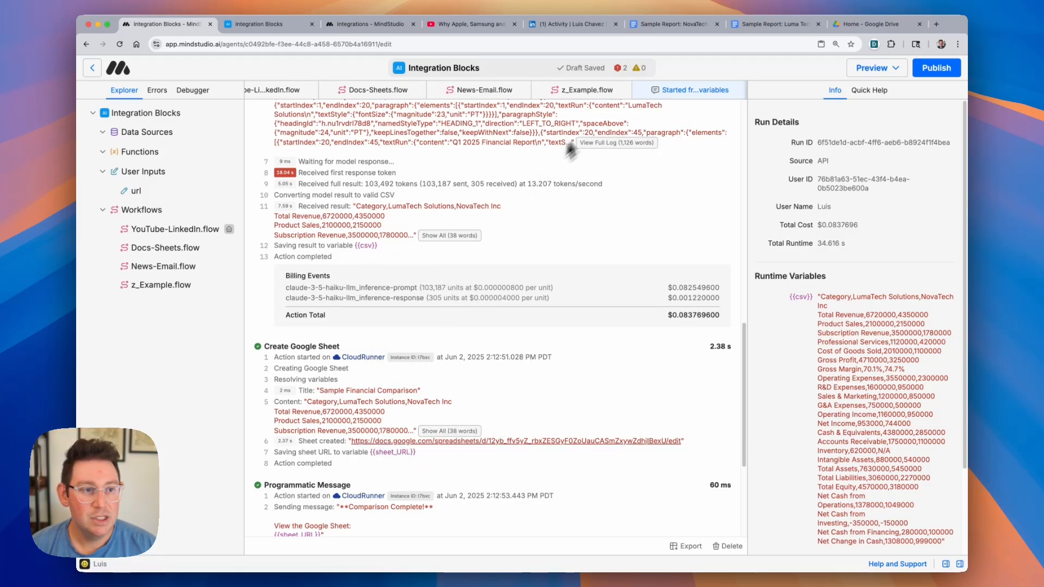
Switch to Google Drive, refresh the file list and open the Sample Financial Comparison spreadsheet to check its category rows.
click(880, 26)
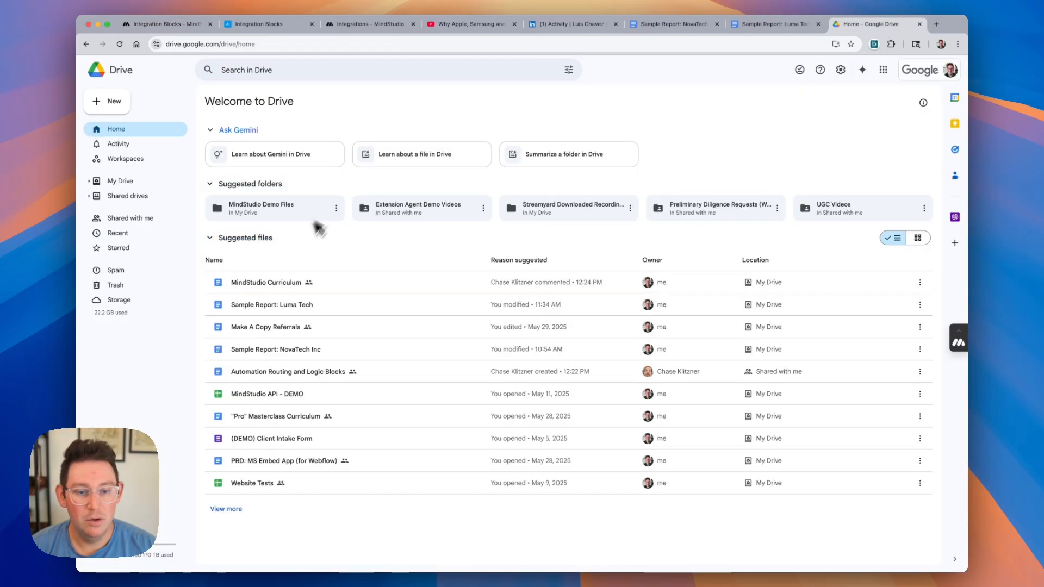
click(121, 45)
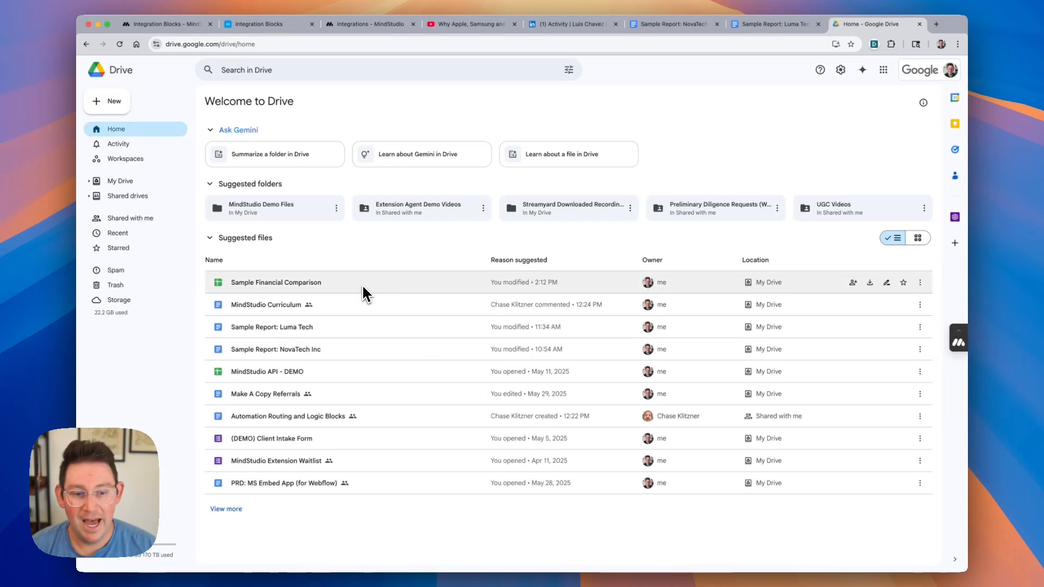
double_click(361, 287)
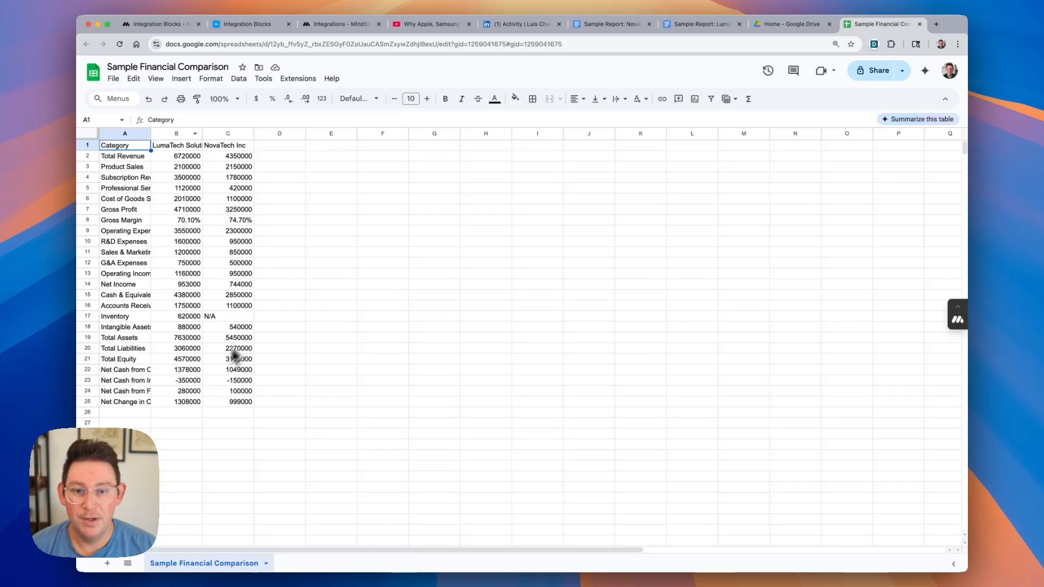
click(137, 160)
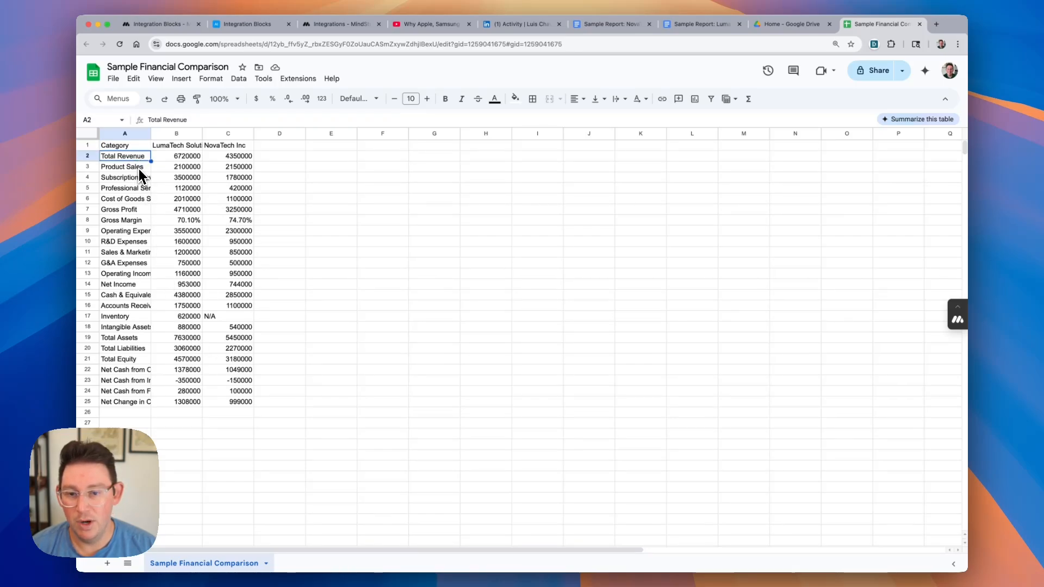
click(139, 169)
click(136, 179)
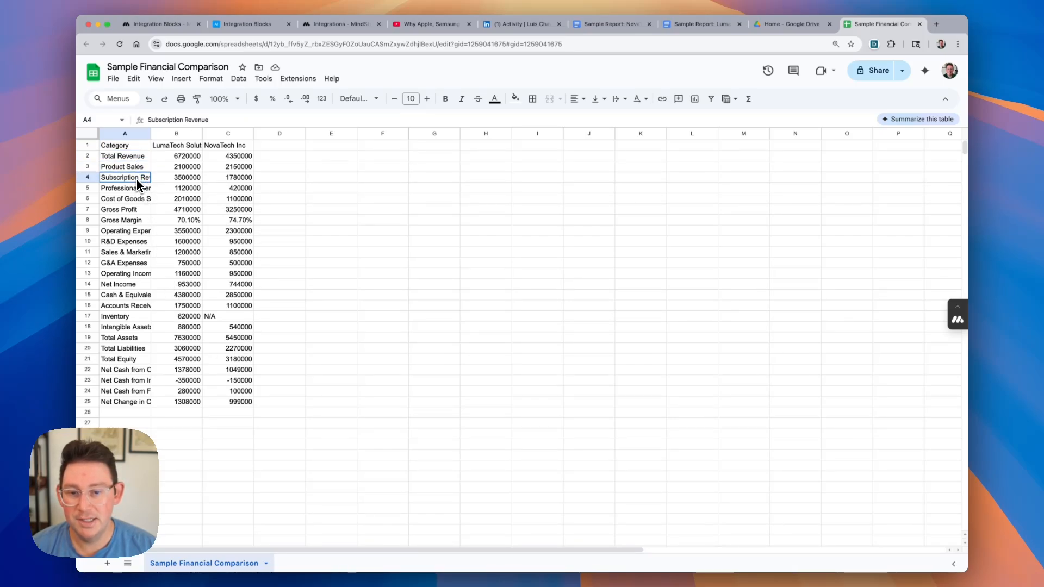
Resize columns A to C of the comparison sheet to a width of 300 pixels.
click(131, 135)
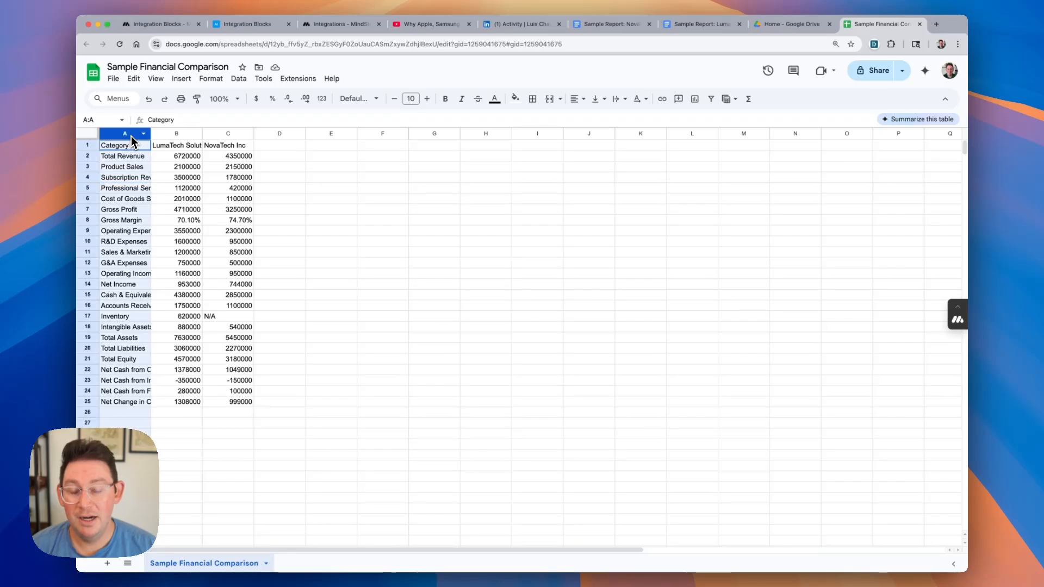
shift+click(223, 136)
right_click(223, 137)
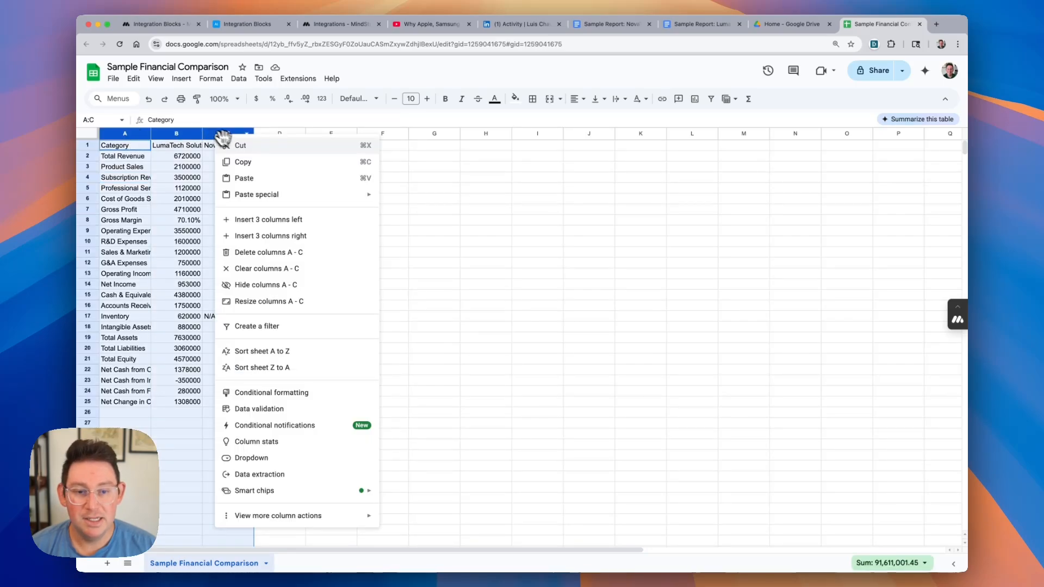
click(286, 303)
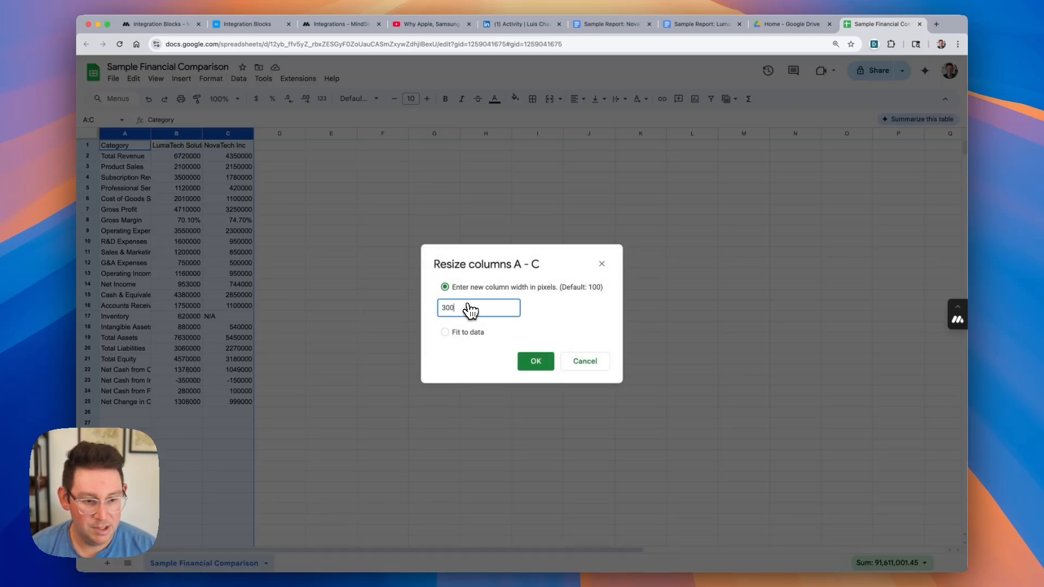
key(Return)
click(288, 190)
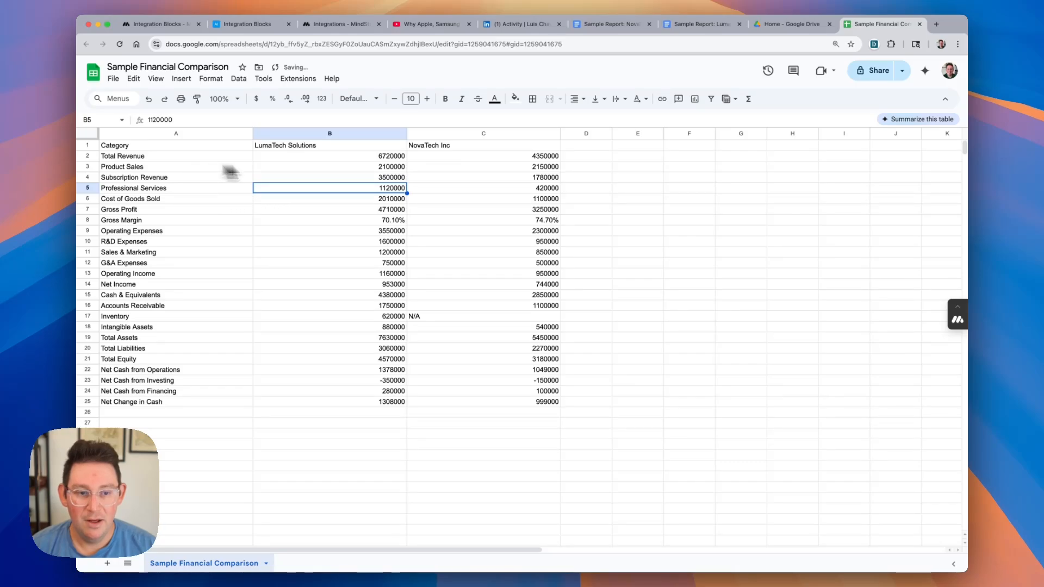
Format the LumaTech Solutions and NovaTech Inc columns (B and C) as currency.
click(380, 133)
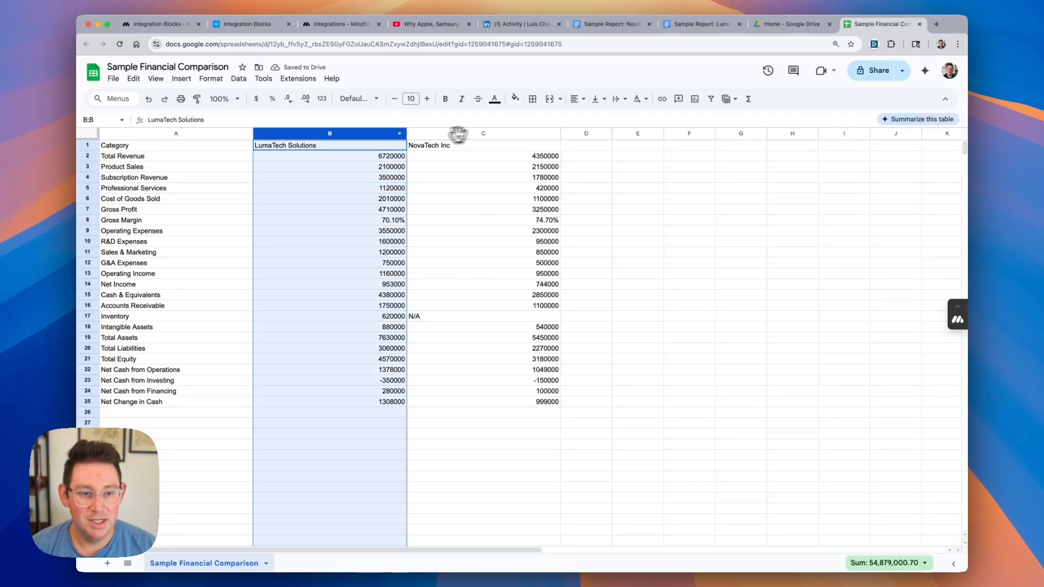
shift+click(458, 134)
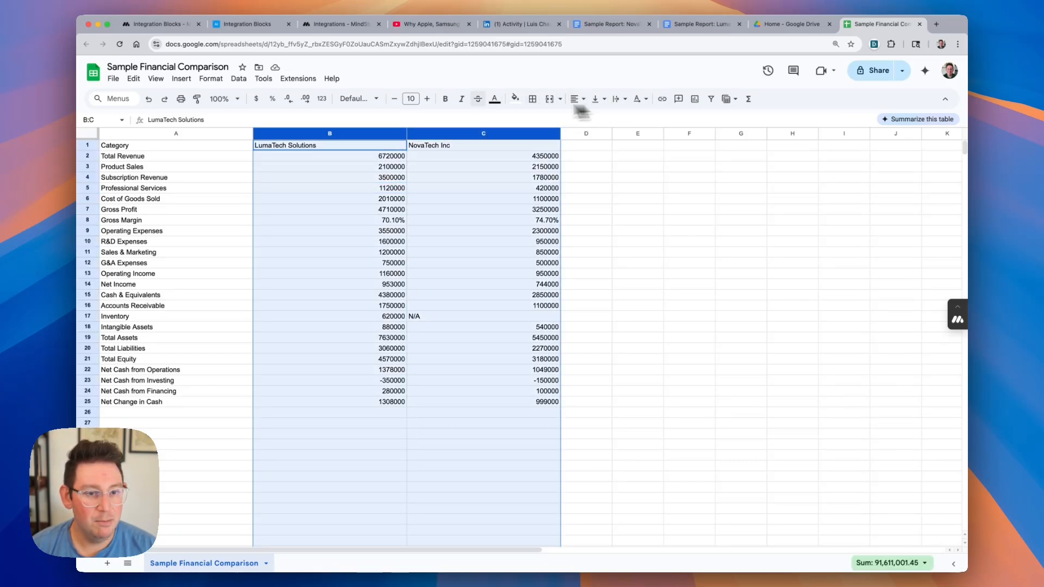
click(256, 99)
click(474, 307)
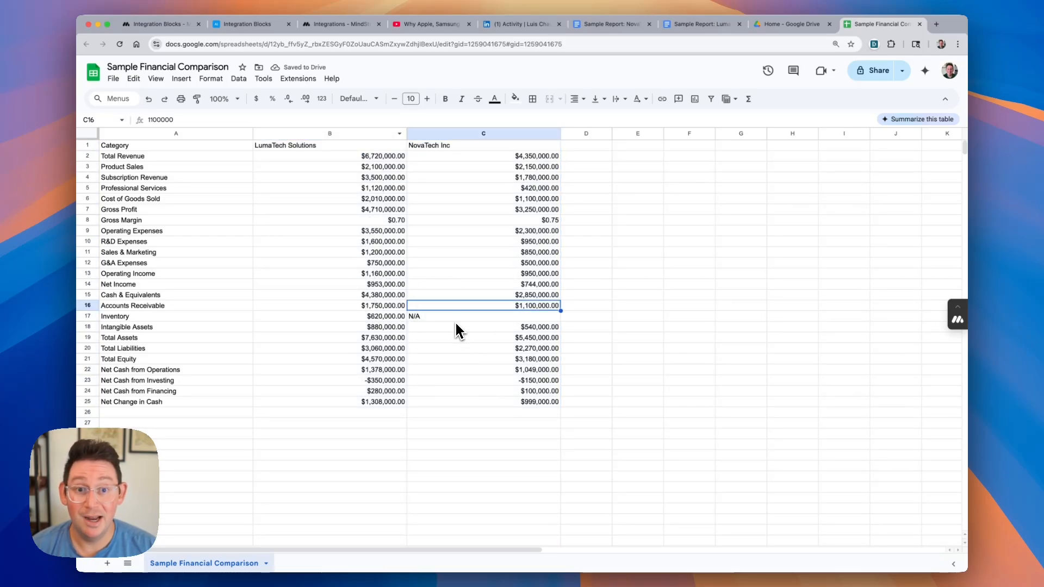
Return to the MindStudio workflow editor, open News-Email.flow and look over its sequence of blocks.
click(166, 27)
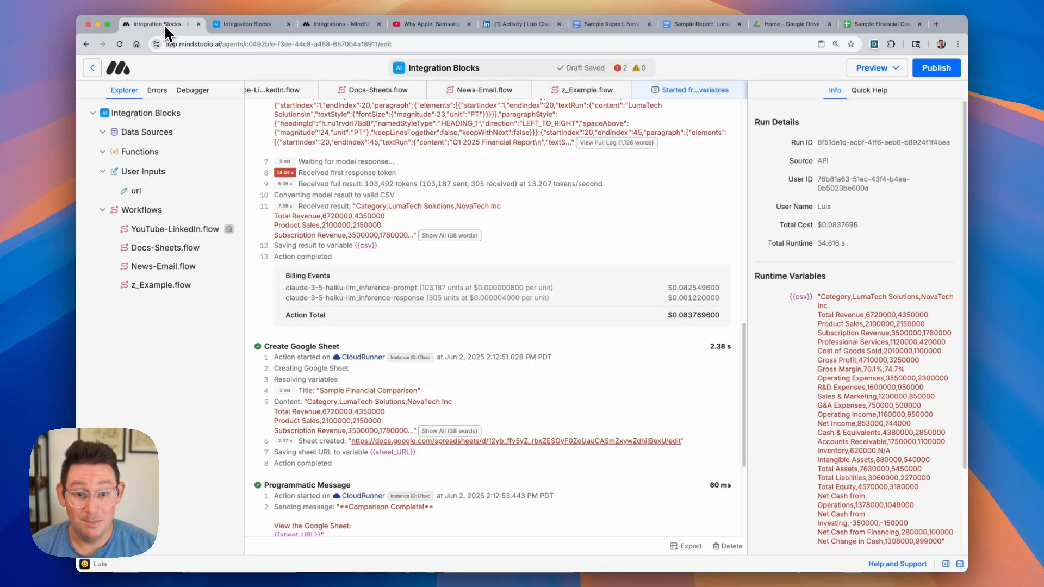
click(180, 272)
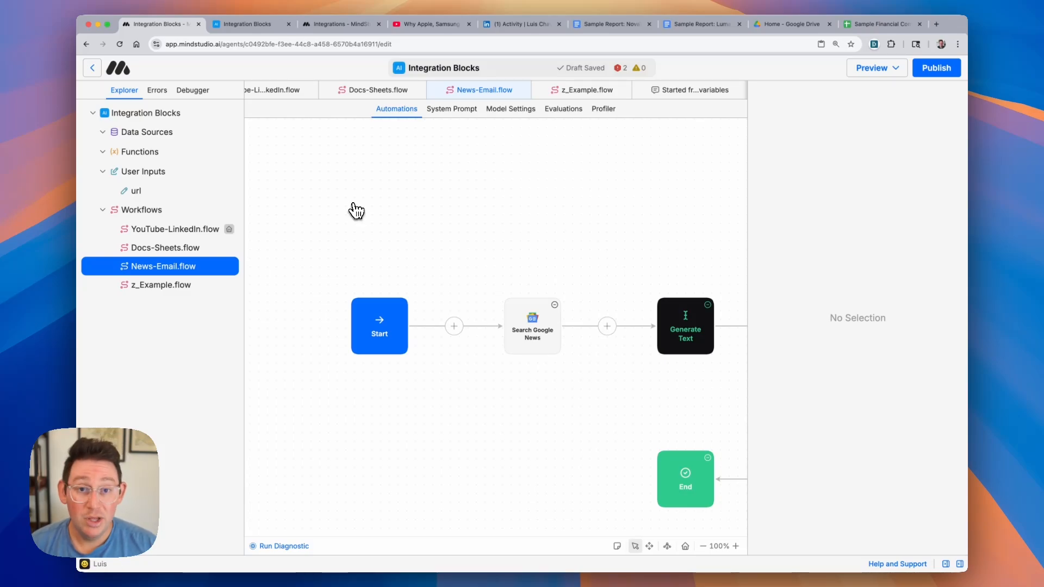
scroll(356, 214, right, 5)
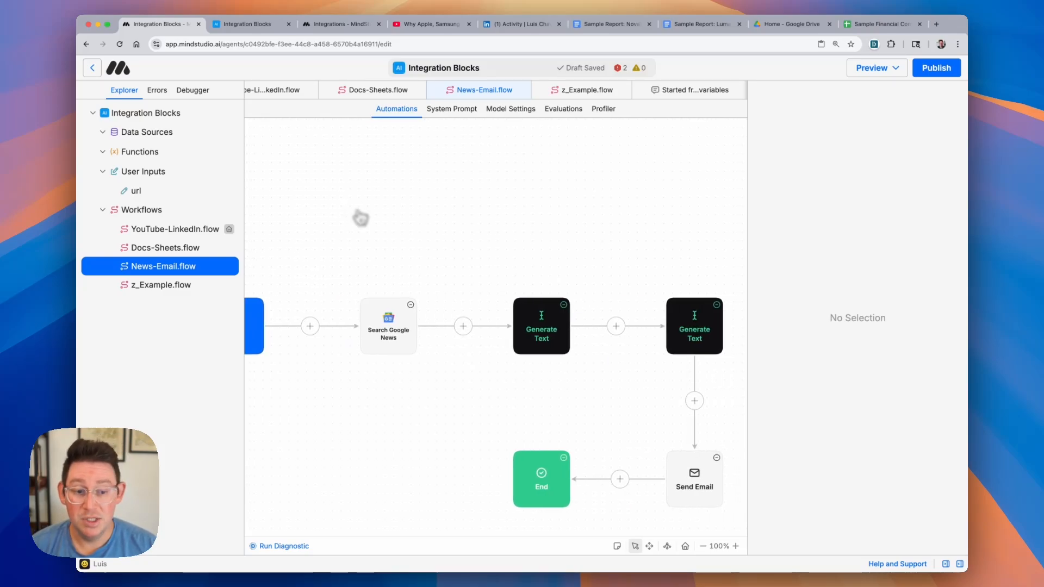
scroll(359, 218, down, 2)
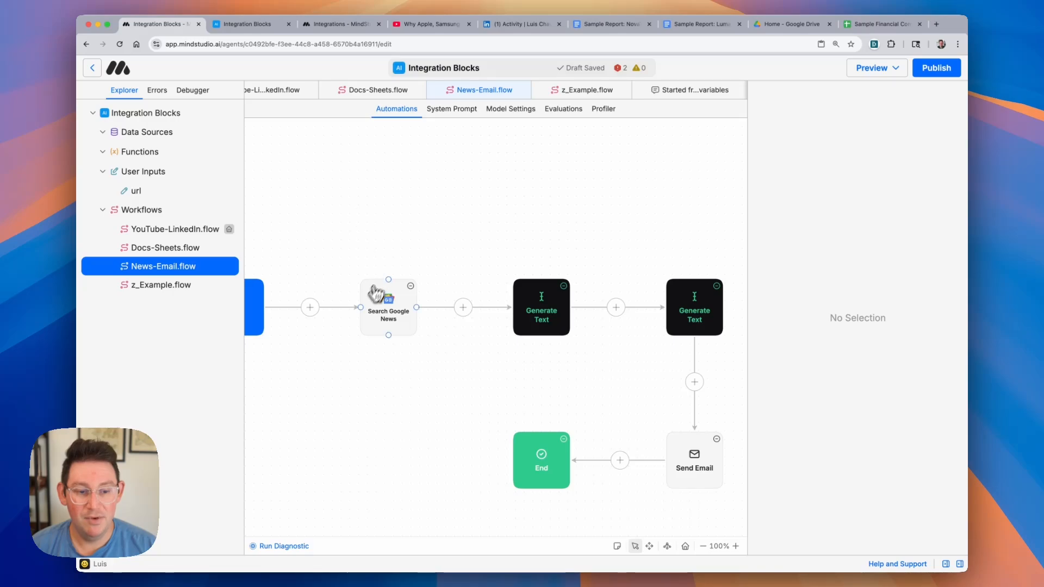
scroll(381, 321, up, 5)
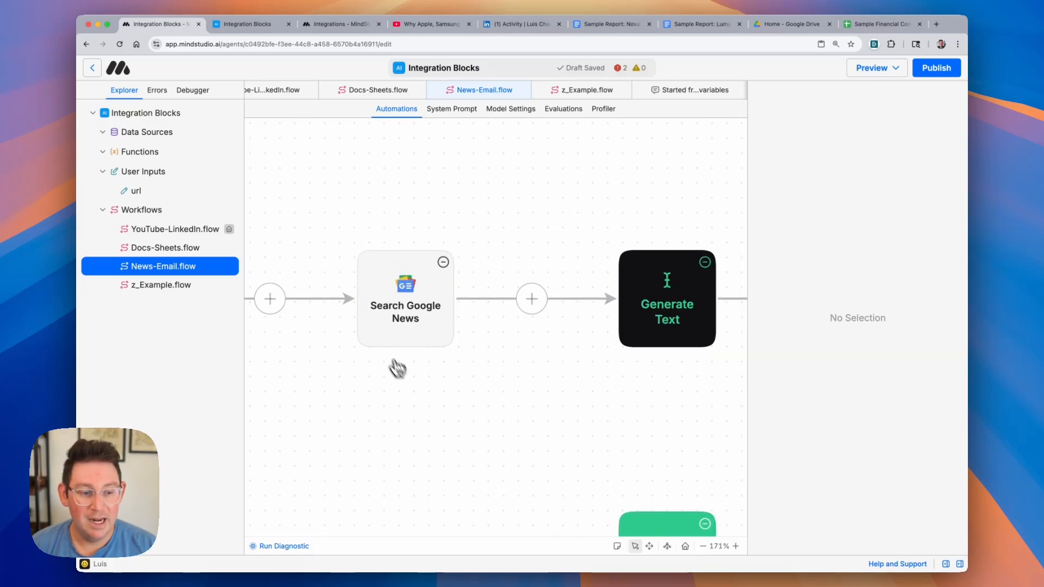
scroll(413, 380, right, 5)
scroll(480, 401, down, 5)
scroll(489, 401, up, 5)
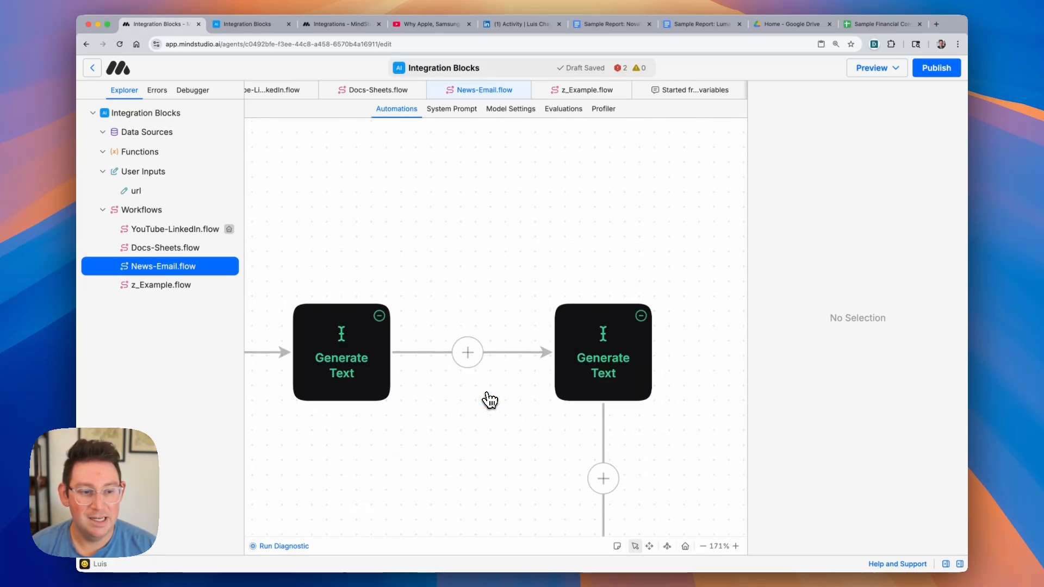
scroll(473, 401, left, 8)
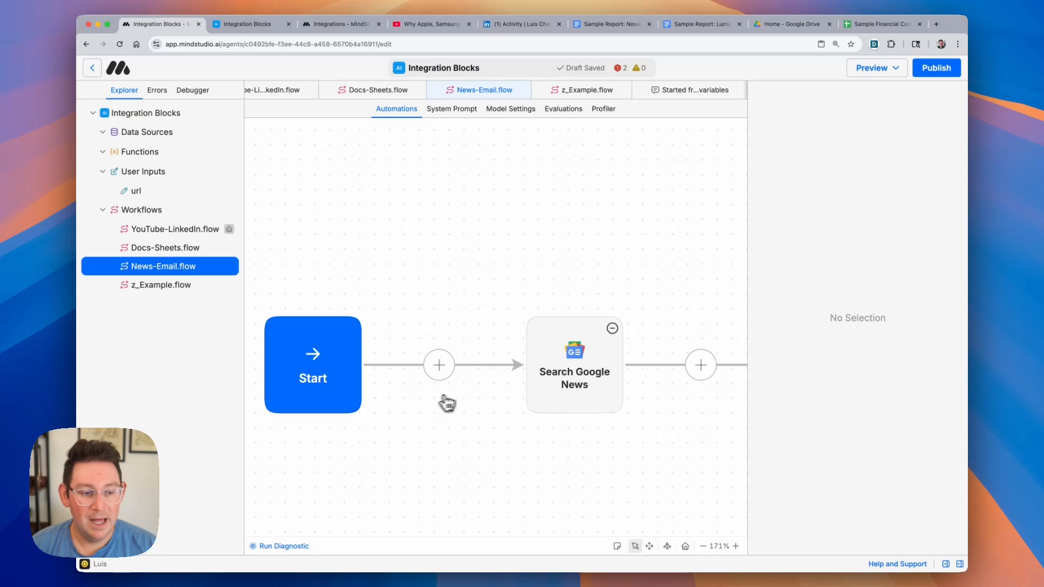
Examine the Search Google News block's query text, output variable and format, and how it feeds the first Generate Text block.
click(550, 386)
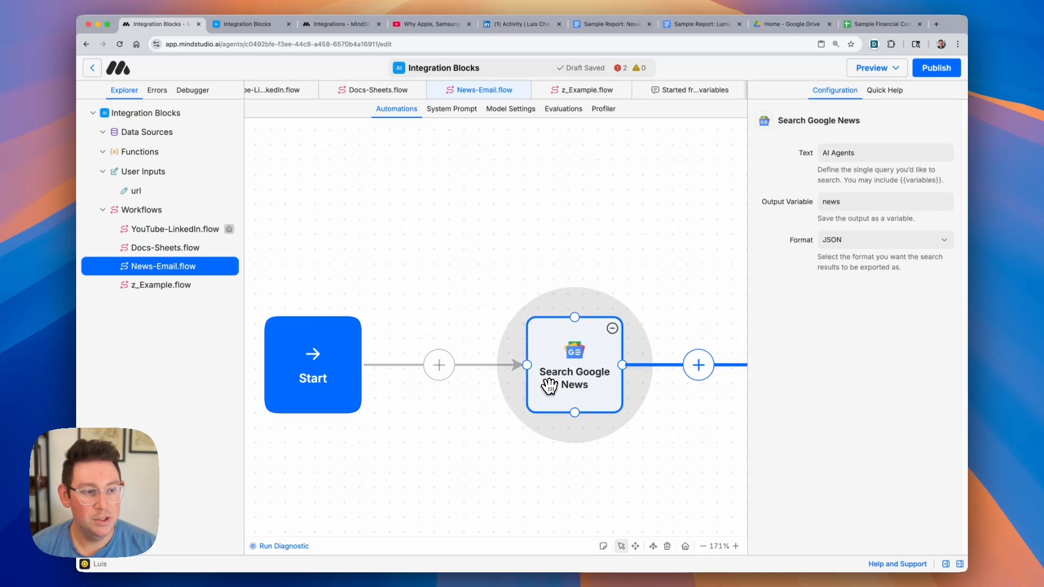
drag(861, 154, 834, 154)
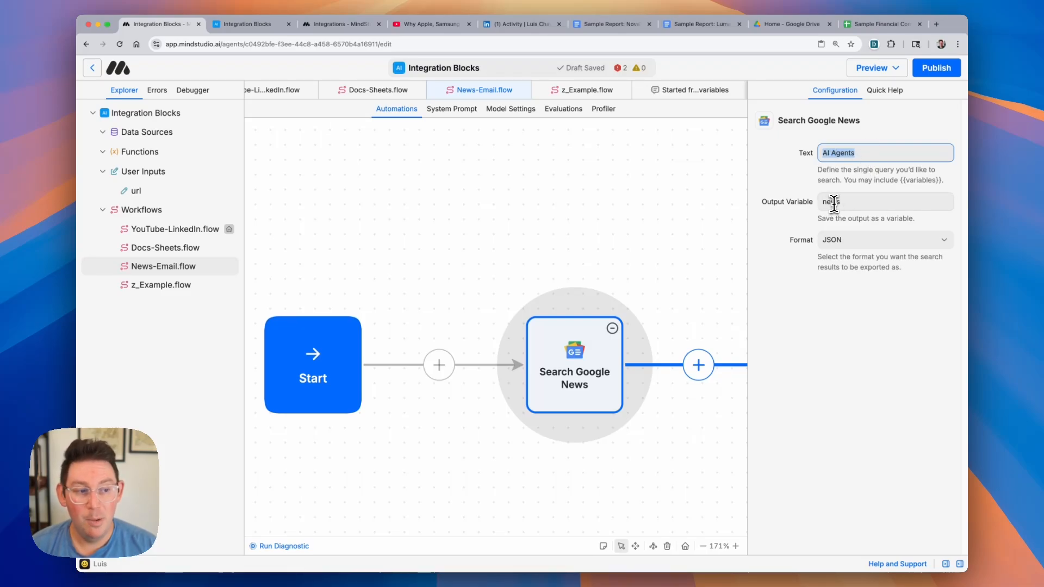
scroll(578, 234, right, 5)
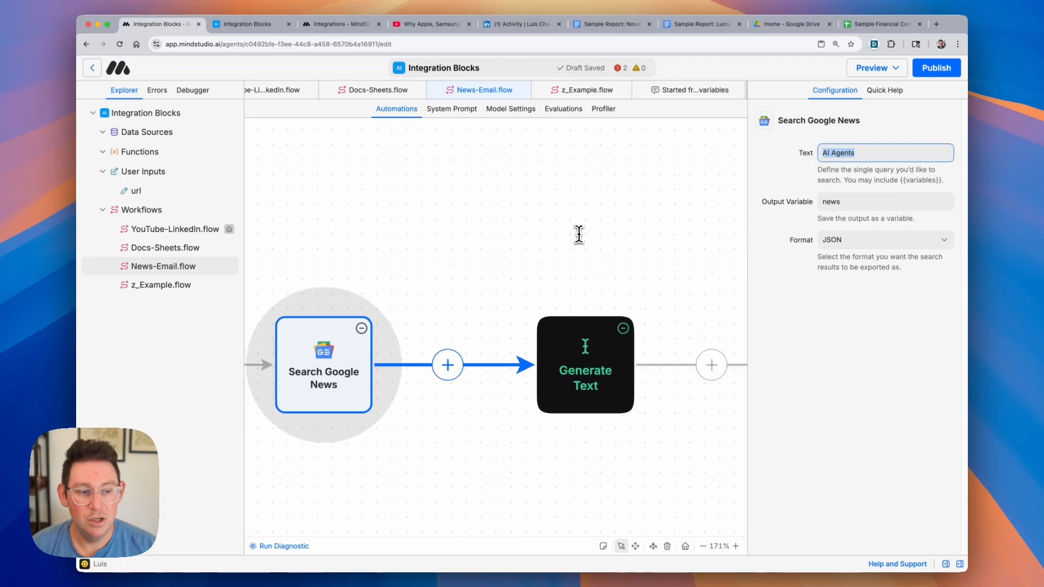
click(552, 346)
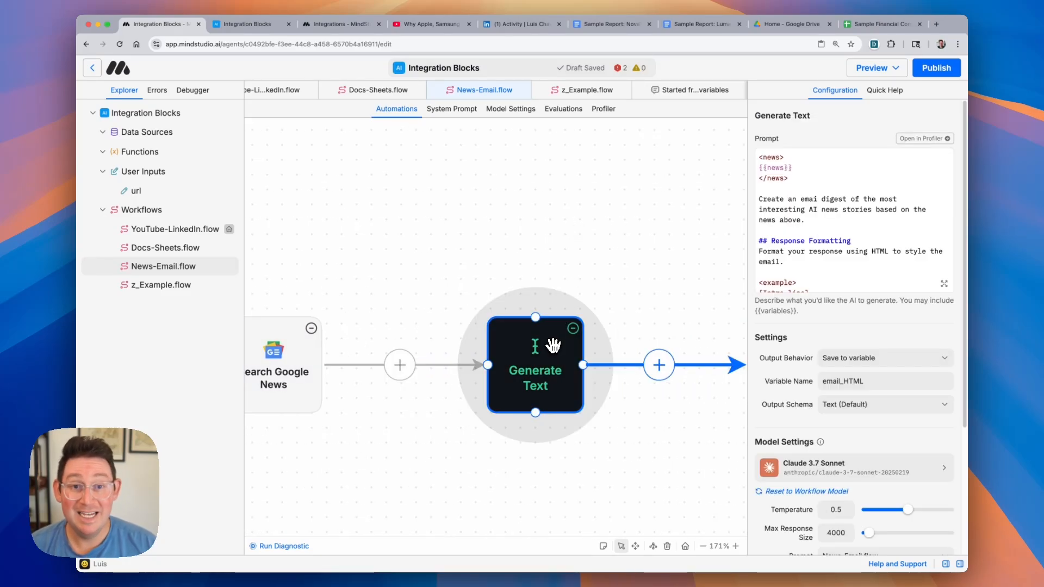
click(305, 388)
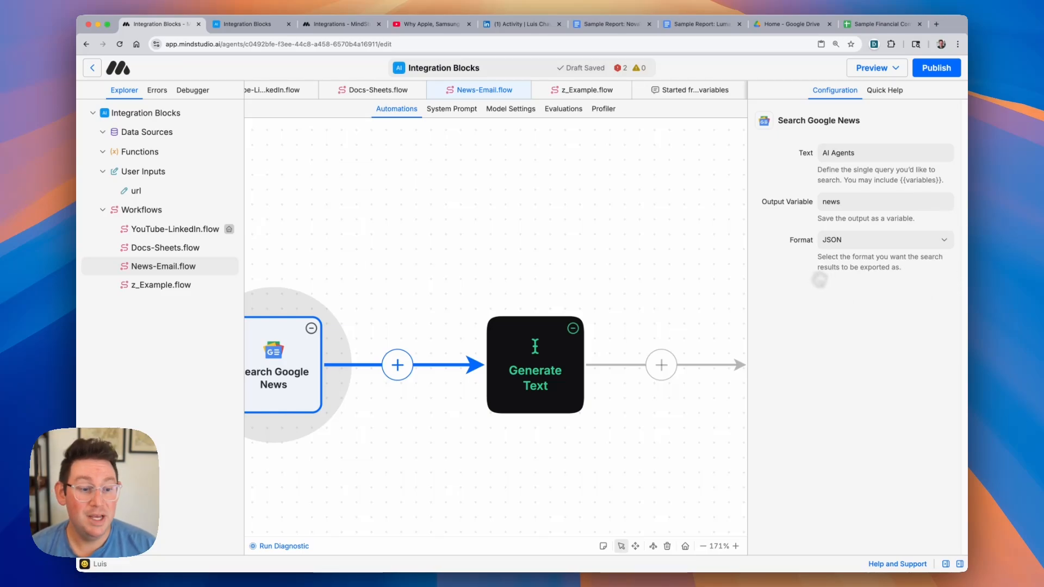
Correct the misspelled word "emai" to "email" in the prompt of the first Generate Text block.
click(532, 385)
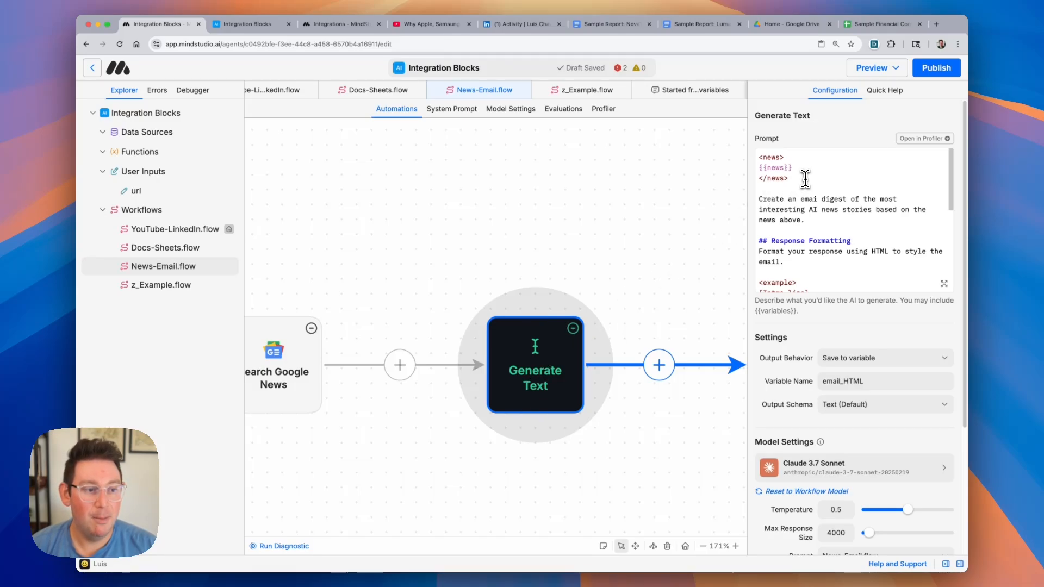
drag(804, 178, 759, 157)
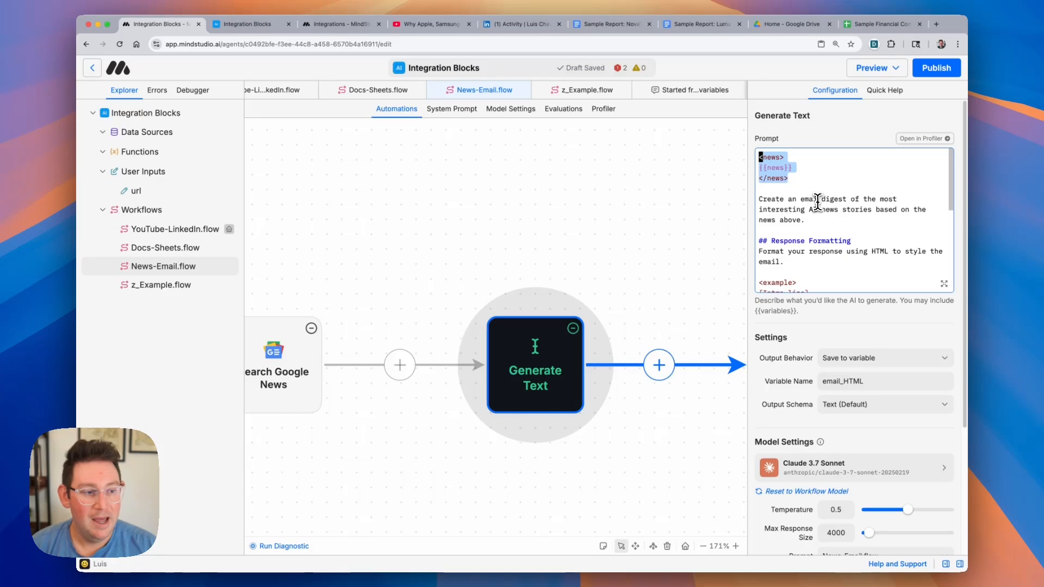
click(821, 201)
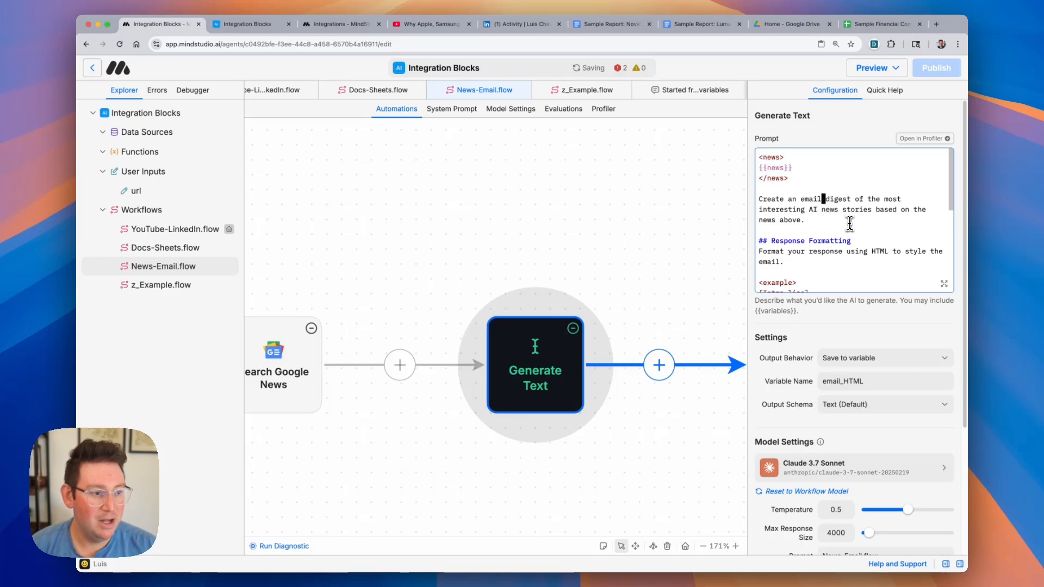
Examine the prompt's response formatting instructions and the example layout of the email digest.
click(808, 221)
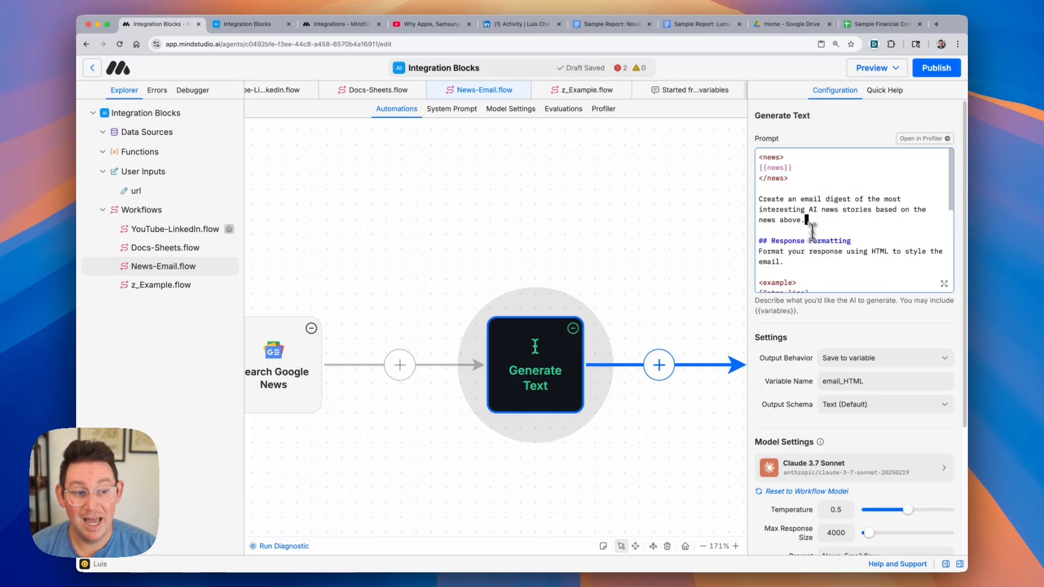
scroll(808, 220, down, 5)
scroll(846, 207, up, 2)
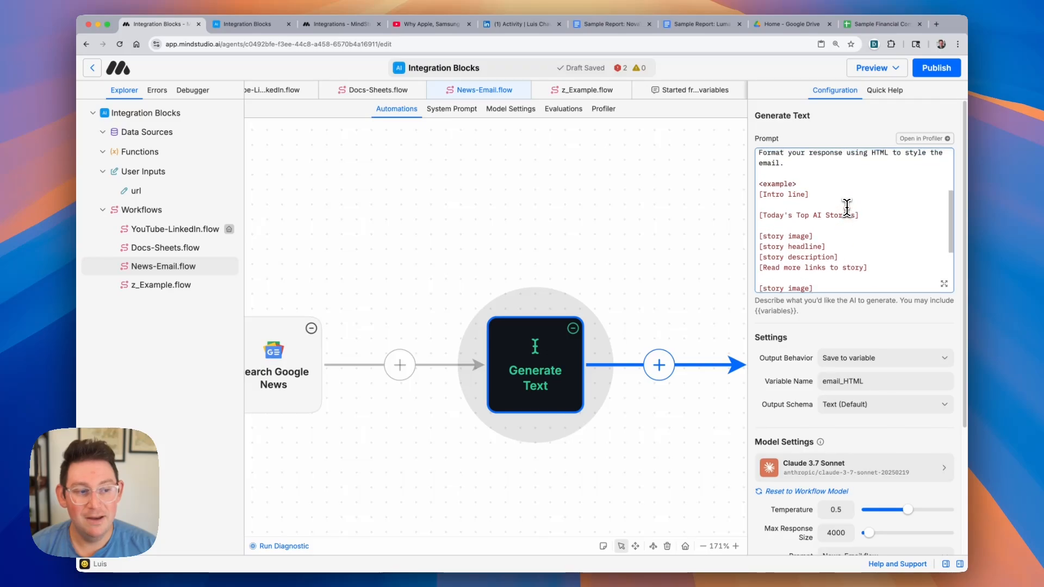
scroll(847, 208, up, 2)
scroll(799, 205, up, 2)
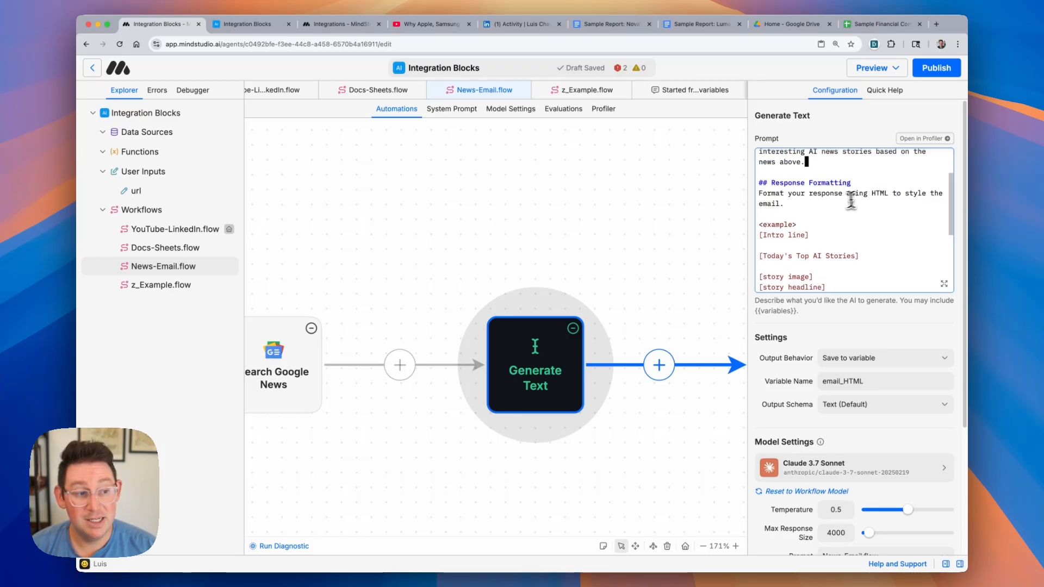
Change the opening tag <example> in the Generate Text prompt to <exampleOutput> so it matches the closing tag.
scroll(844, 215, down, 1)
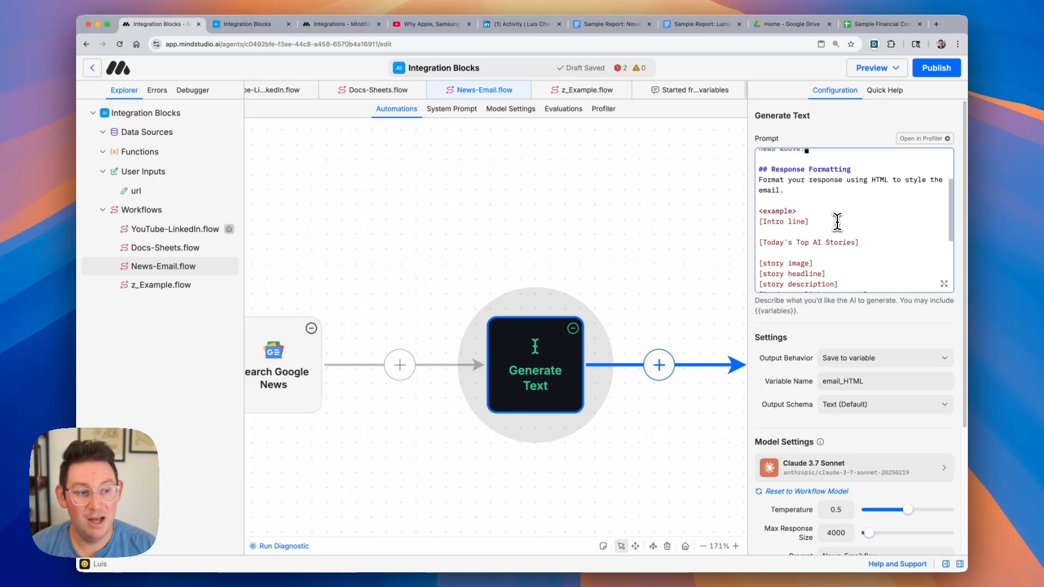
scroll(834, 223, down, 5)
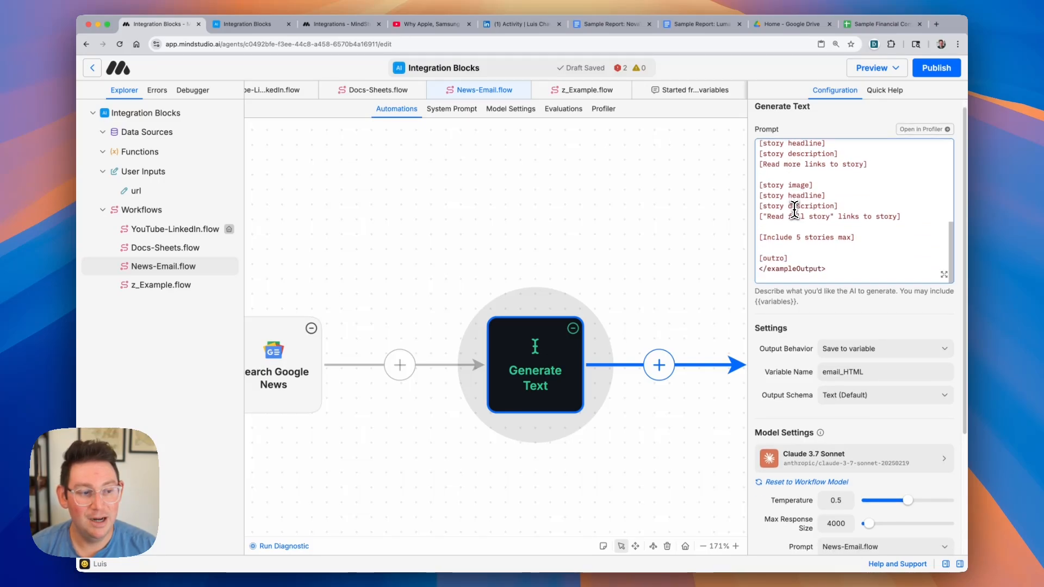
scroll(795, 210, up, 3)
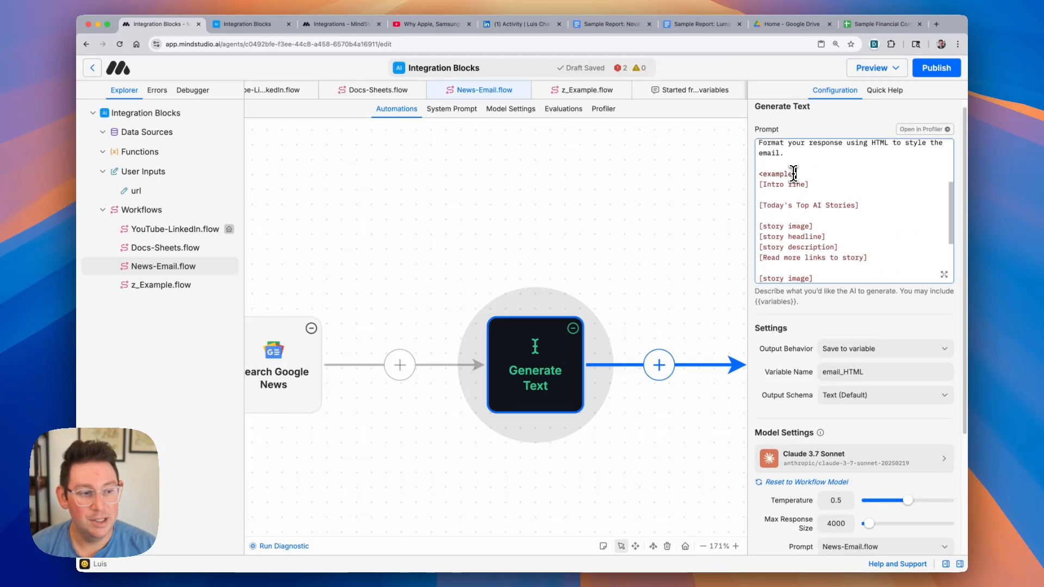
text(O)
scroll(794, 173, up, 1)
text(utput)
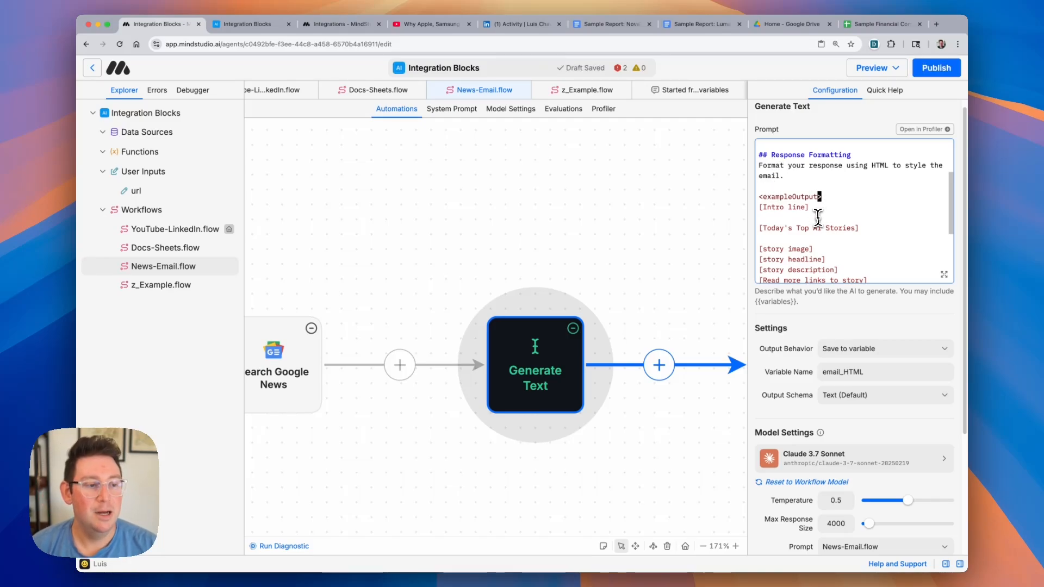
Look over the rest of the example output layout in the prompt, from the story placeholders to the outro.
scroll(777, 191, down, 3)
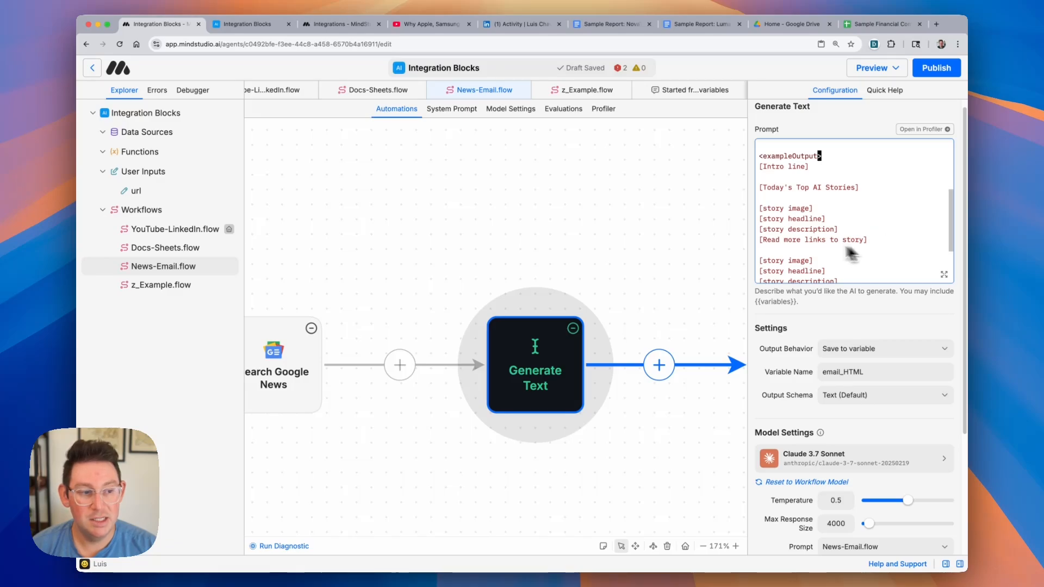
scroll(837, 215, down, 3)
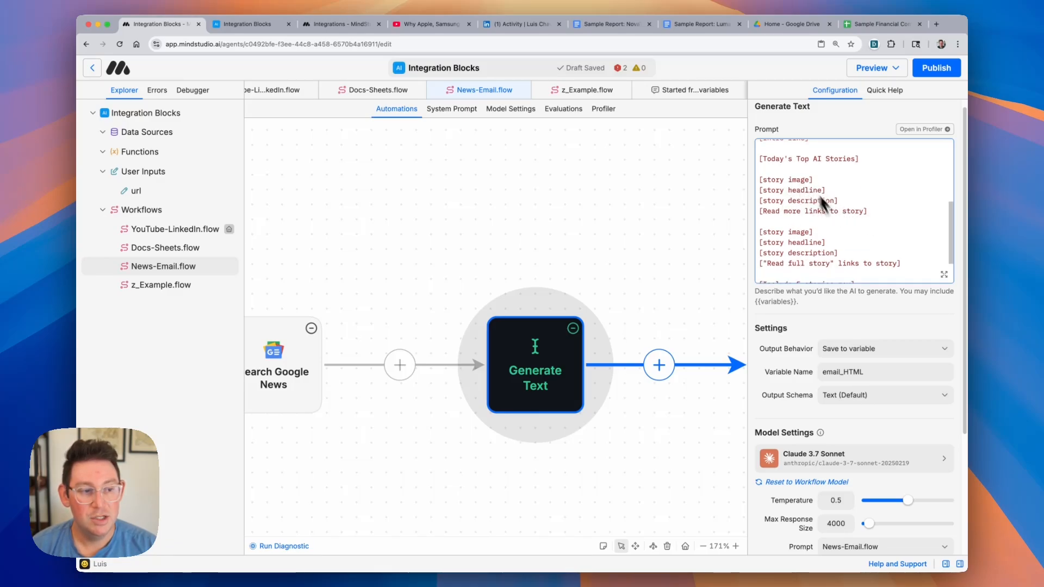
scroll(863, 218, down, 5)
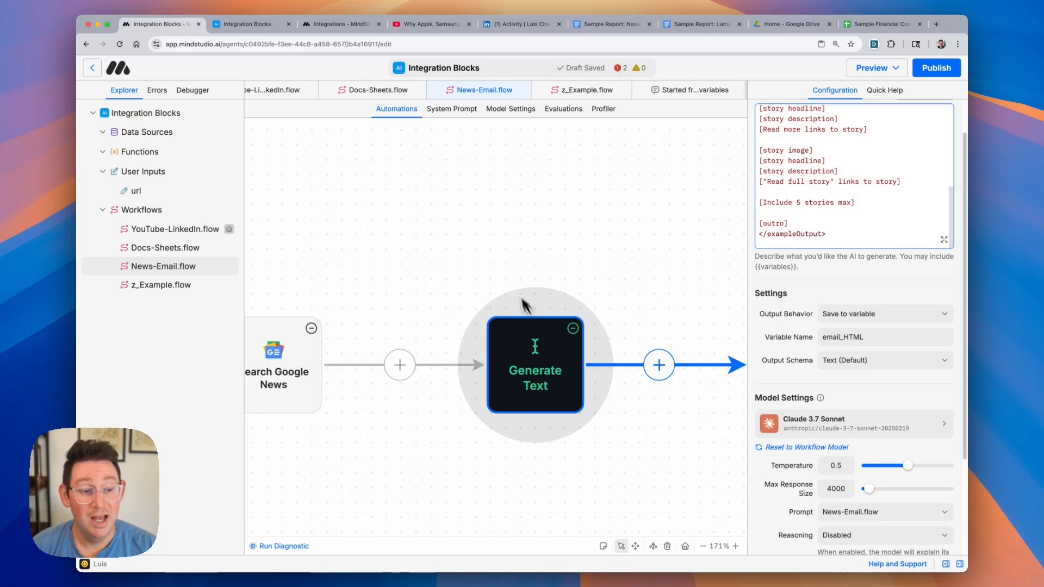
Open the second Generate Text block and examine its subject line prompt, output variable and model.
scroll(512, 256, right, 5)
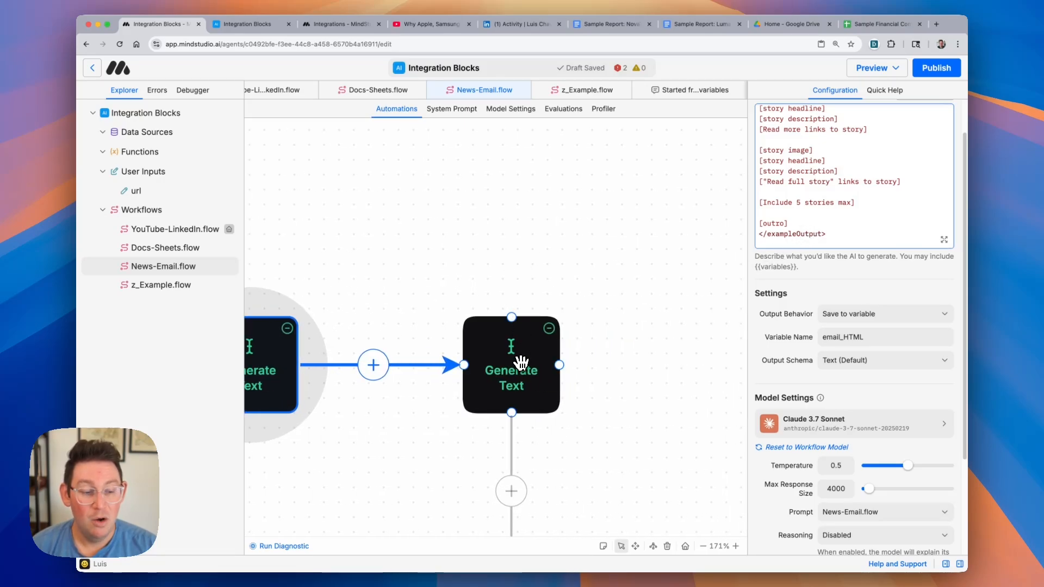
click(521, 361)
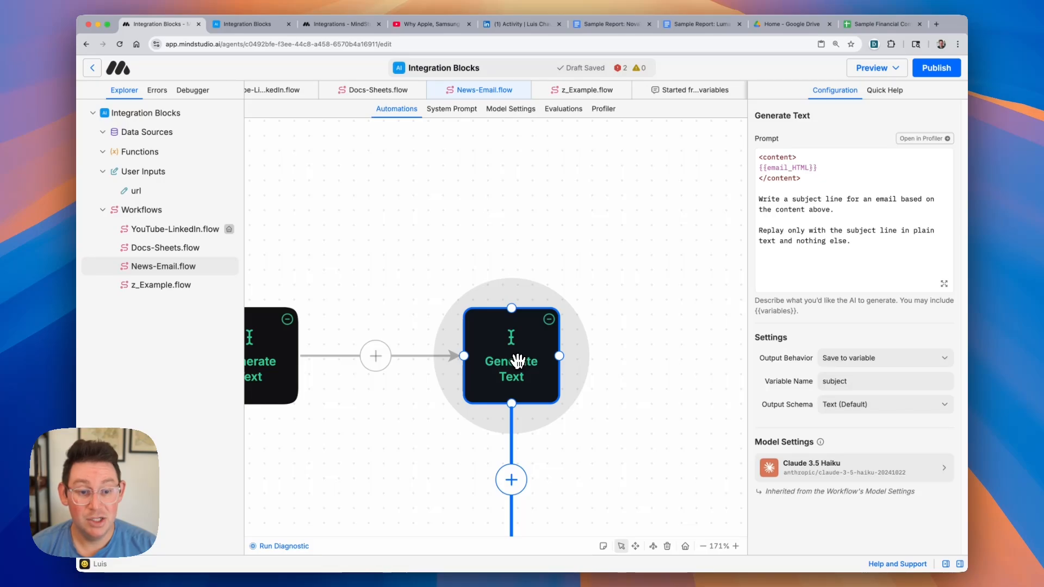
scroll(518, 363, left, 3)
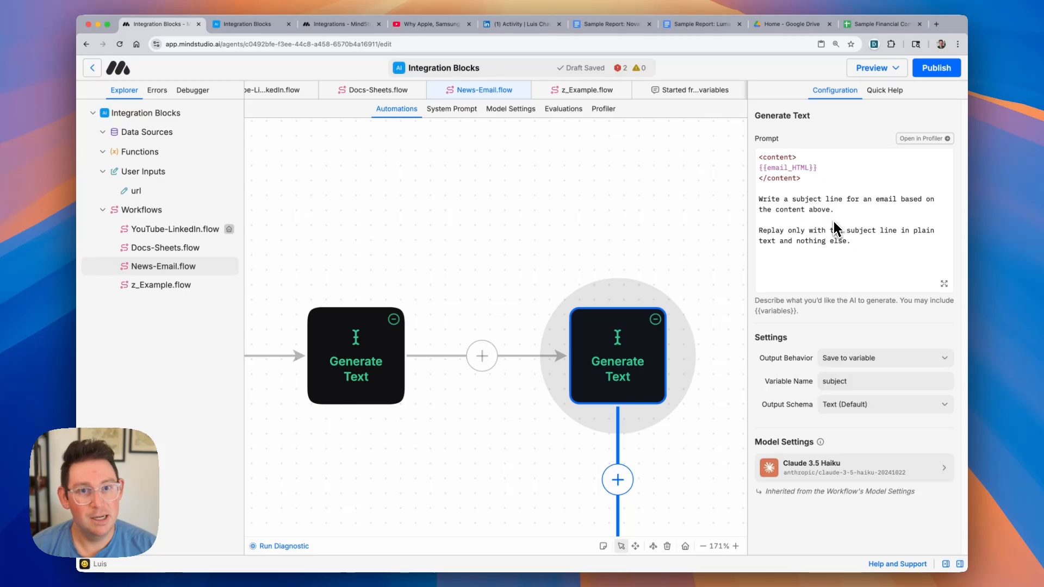
Open the Send Email block and examine the variables used for its subject and body.
scroll(662, 240, down, 5)
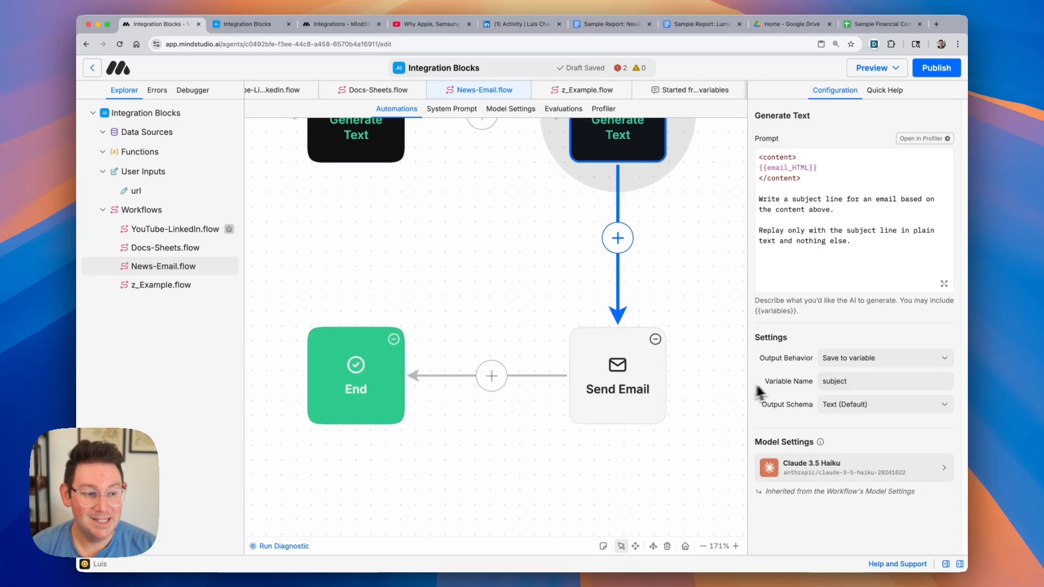
click(634, 388)
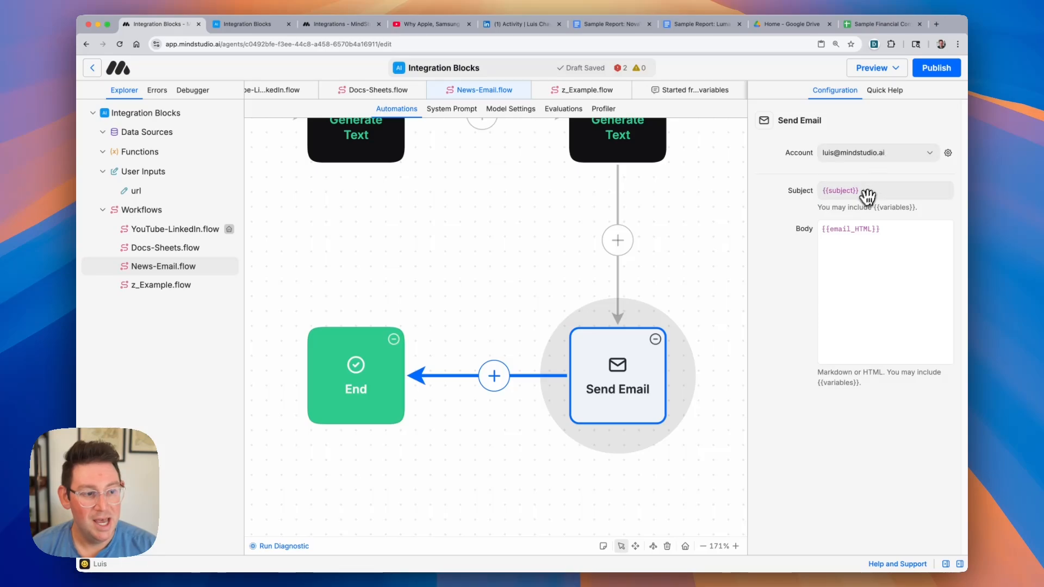
drag(865, 191, 806, 204)
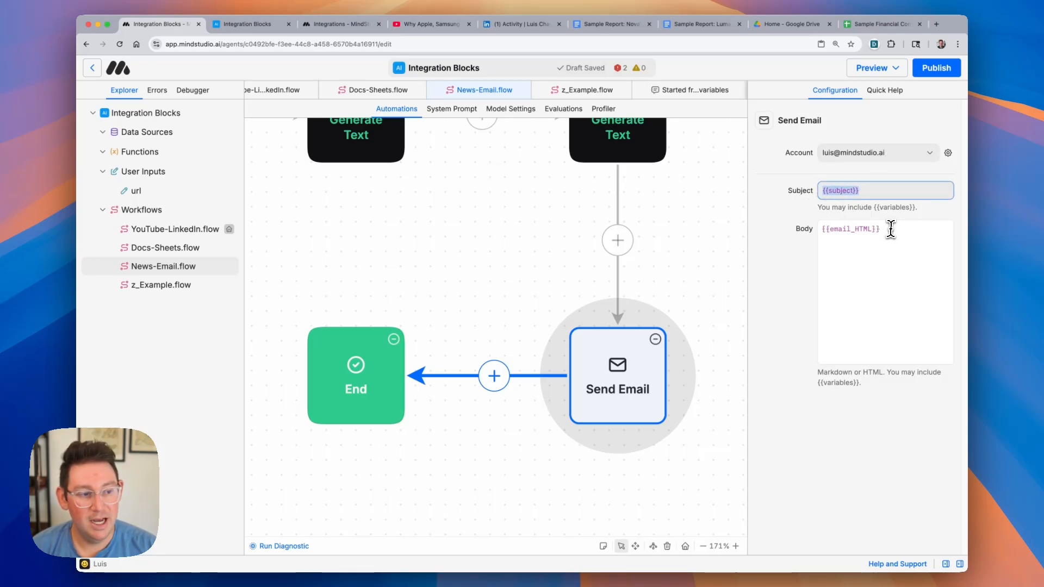
drag(887, 229, 803, 232)
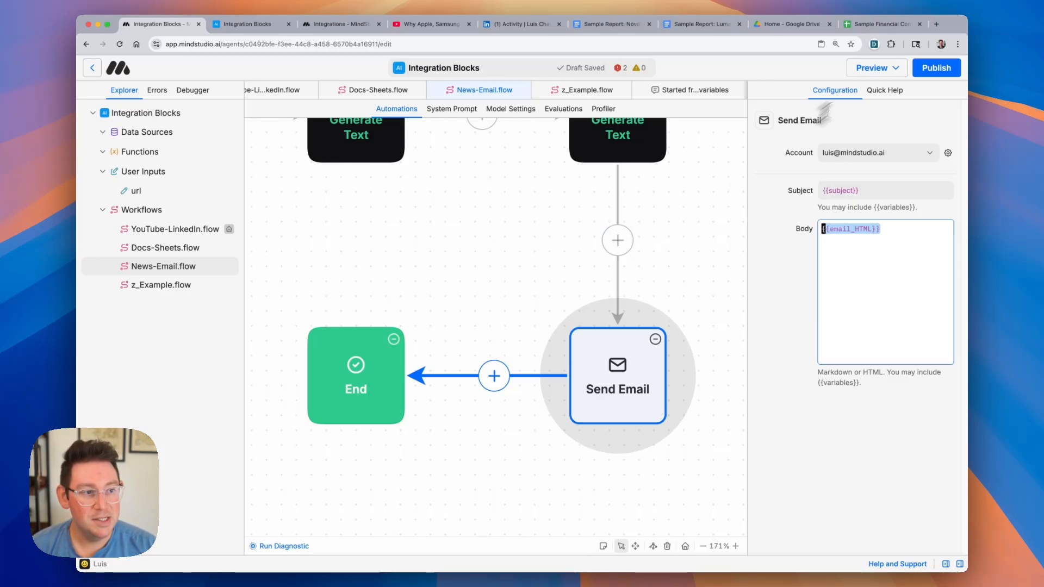
Run News-Email.flow in the debugger without launch variables and open the full run log.
click(885, 75)
click(875, 93)
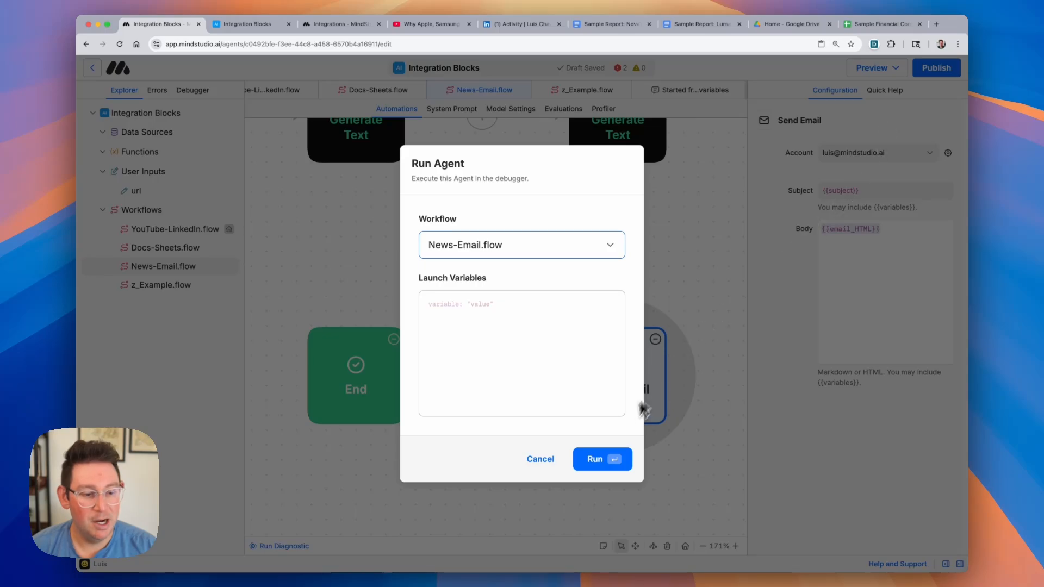
click(603, 463)
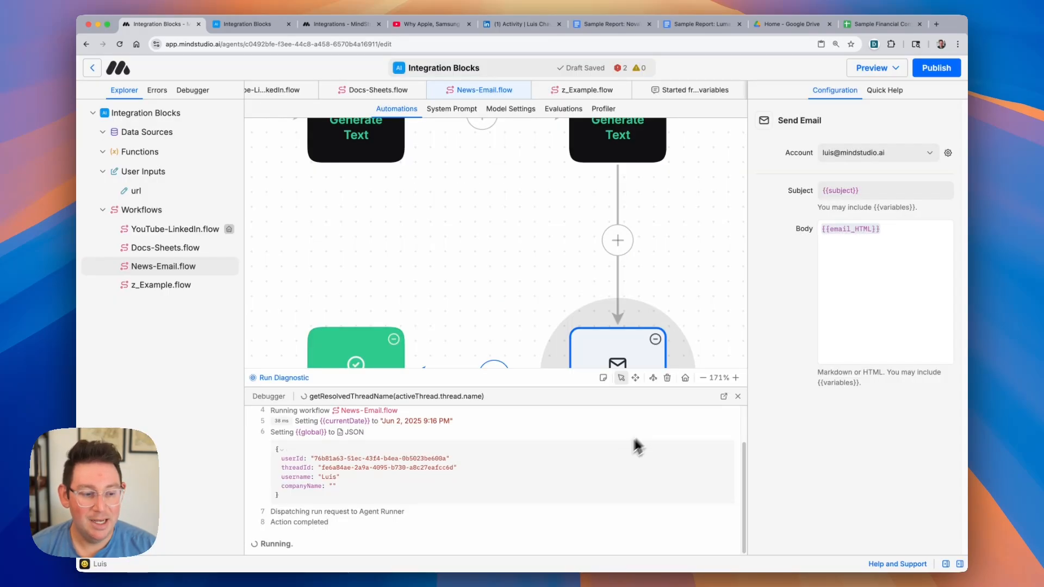
click(724, 398)
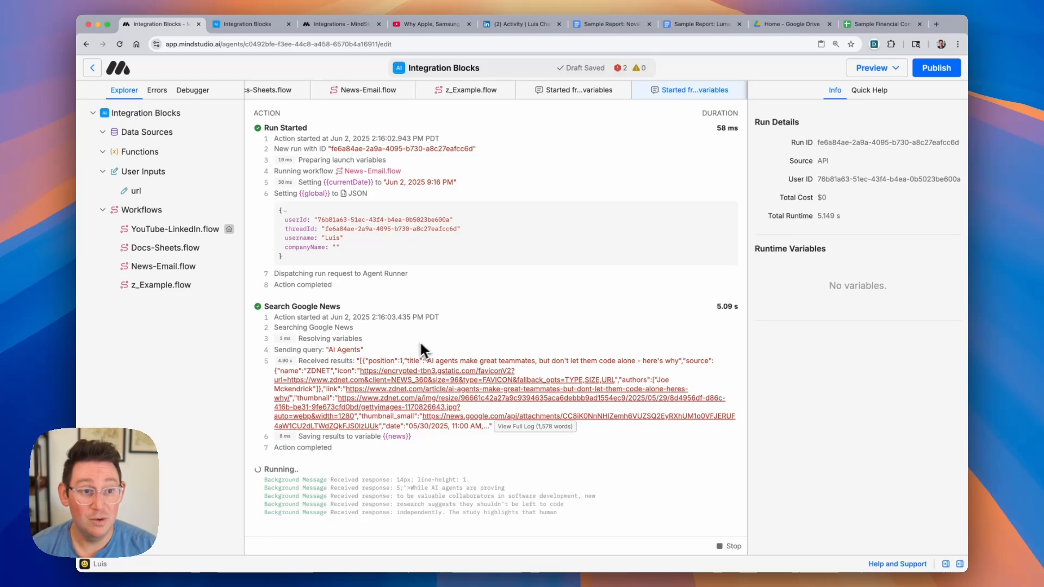
Open Gmail in a new browser tab and return to the MindStudio run log.
click(936, 25)
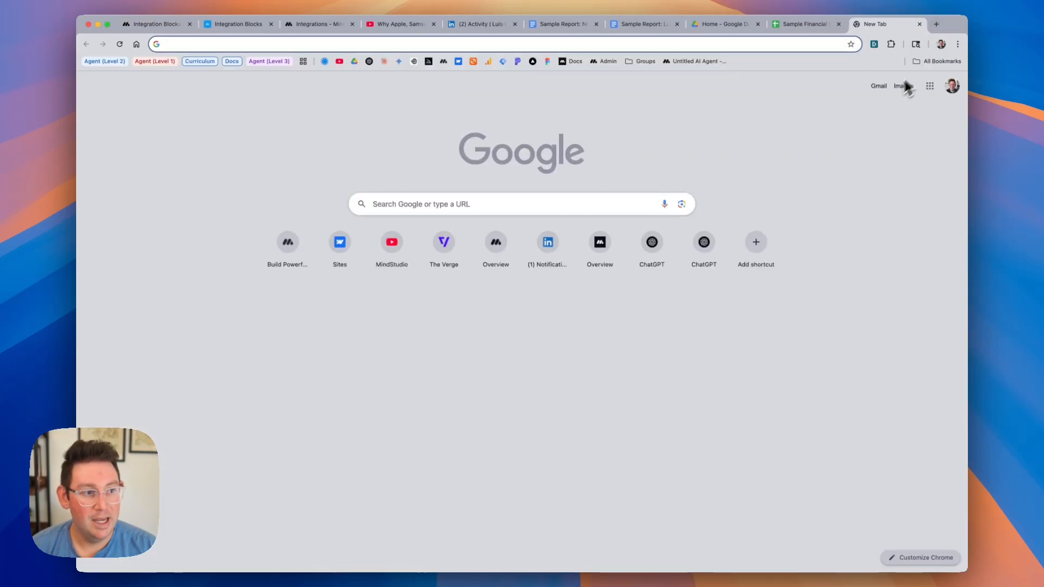
click(881, 88)
click(156, 25)
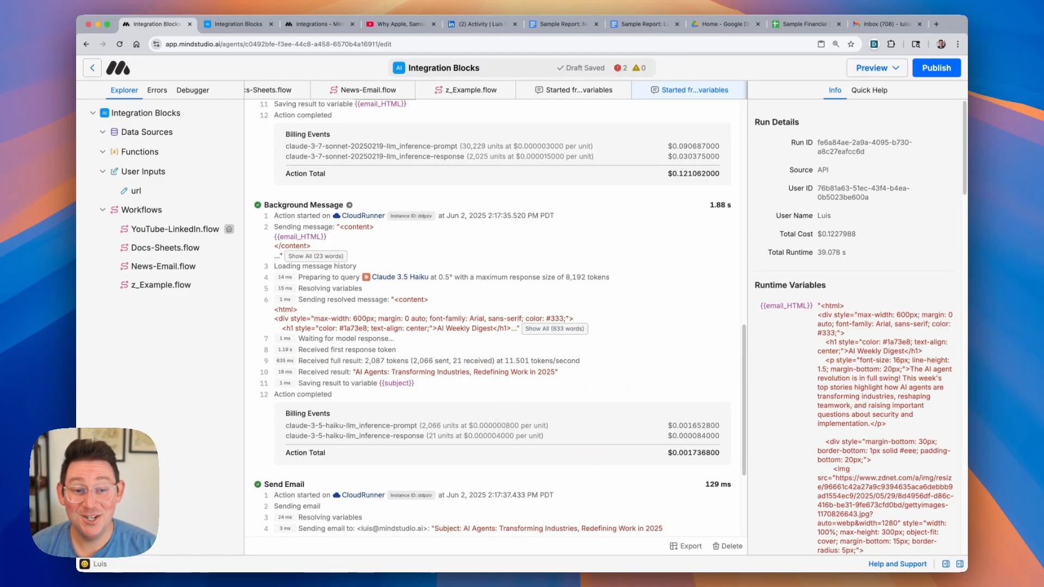
Review the completed run log from the Google News search through both text generation actions to the Send Email action and run total.
scroll(492, 315, up, 5)
scroll(461, 468, up, 6)
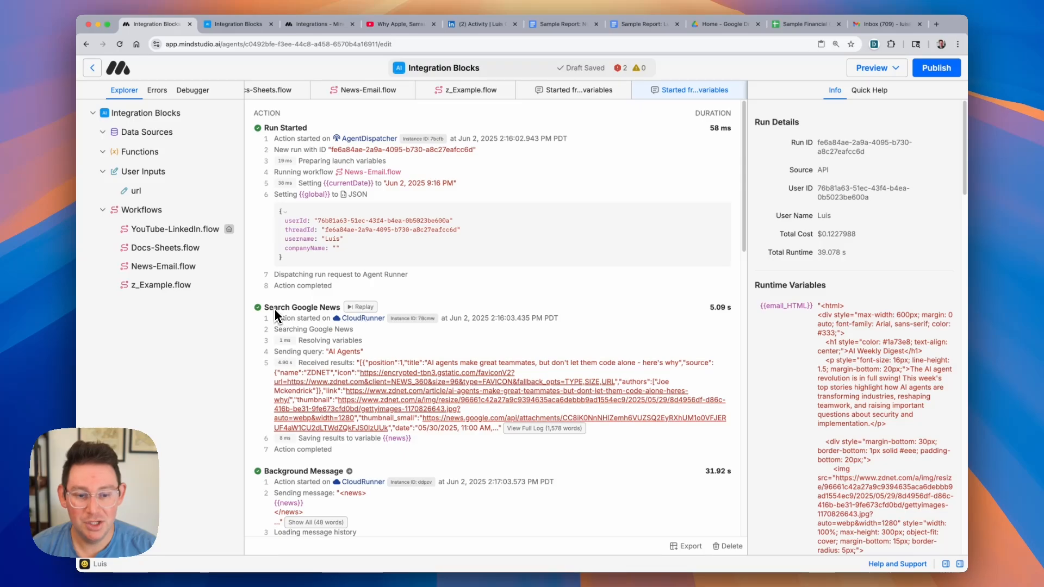
drag(276, 308, 329, 313)
scroll(316, 334, down, 3)
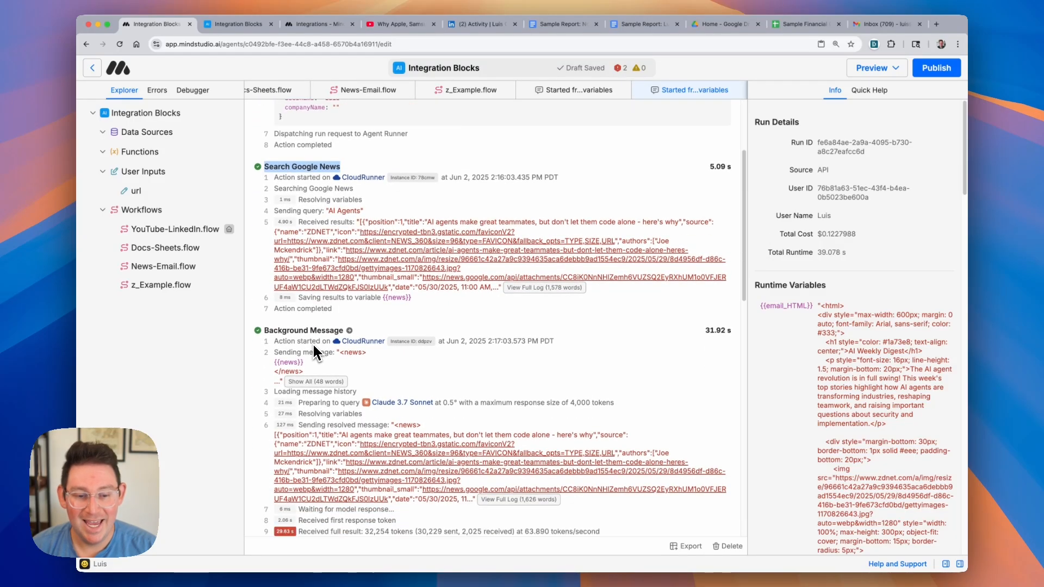
scroll(298, 337, down, 3)
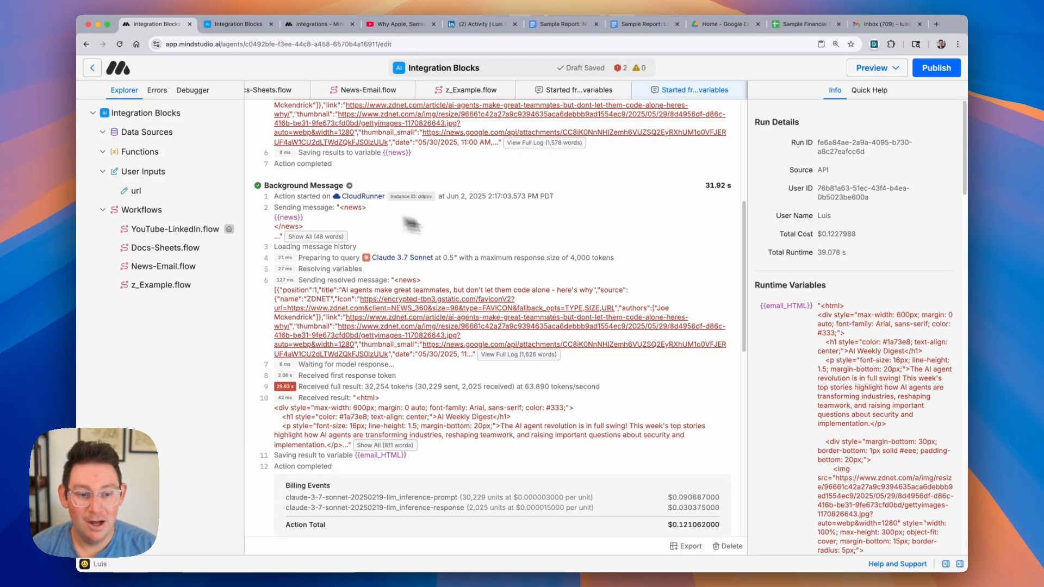
scroll(357, 384, down, 3)
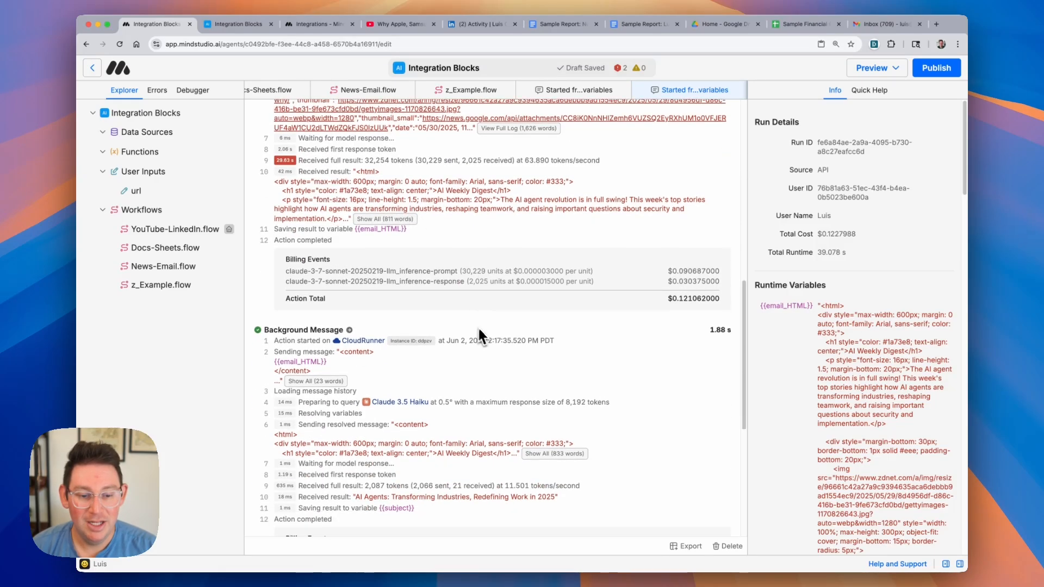
scroll(477, 272, down, 4)
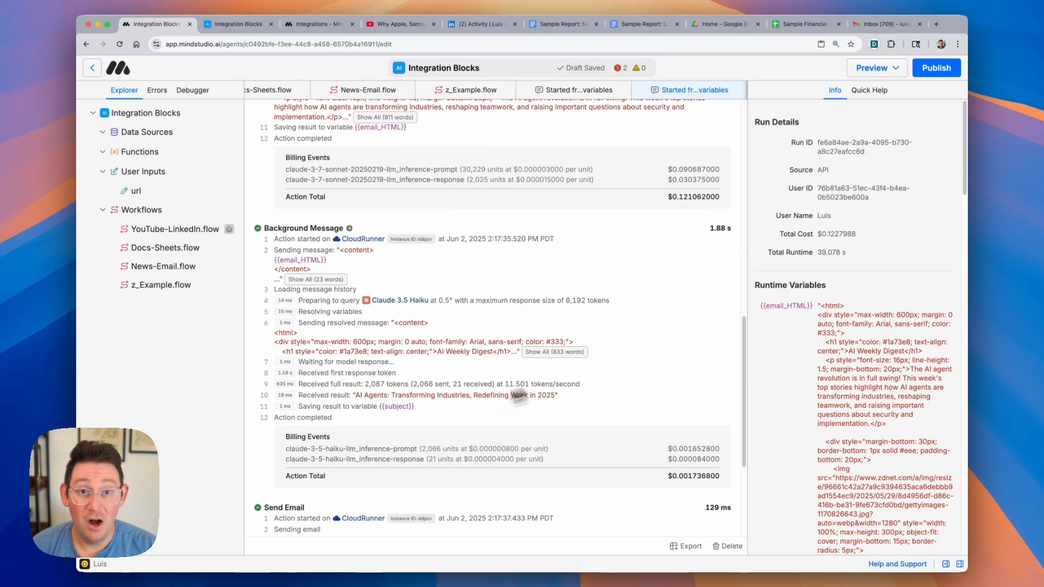
scroll(383, 329, down, 3)
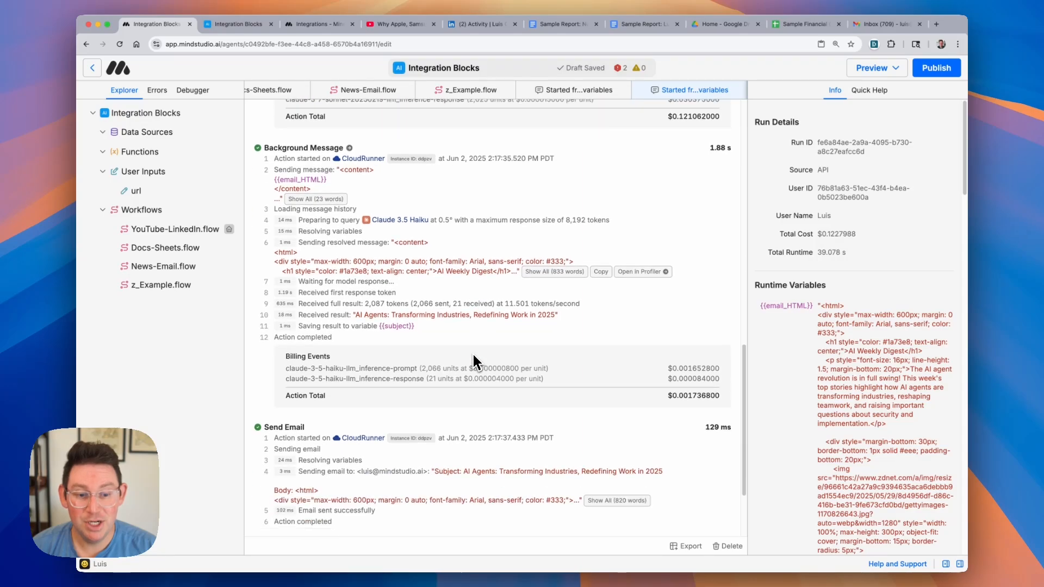
scroll(427, 361, down, 1)
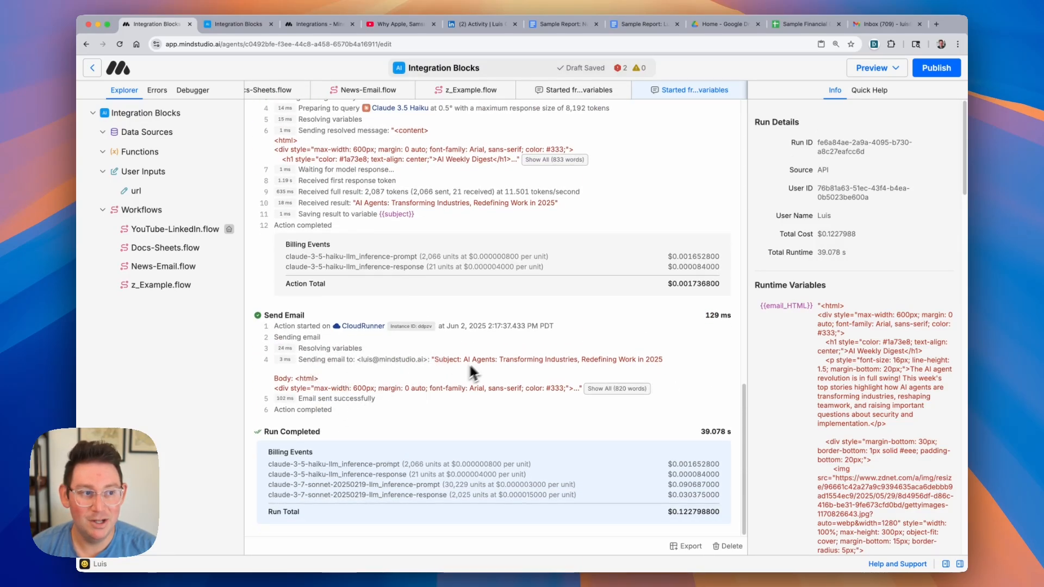
Open the digest email in Gmail, check the first story's full article link, and return to MindStudio.
click(880, 28)
click(303, 111)
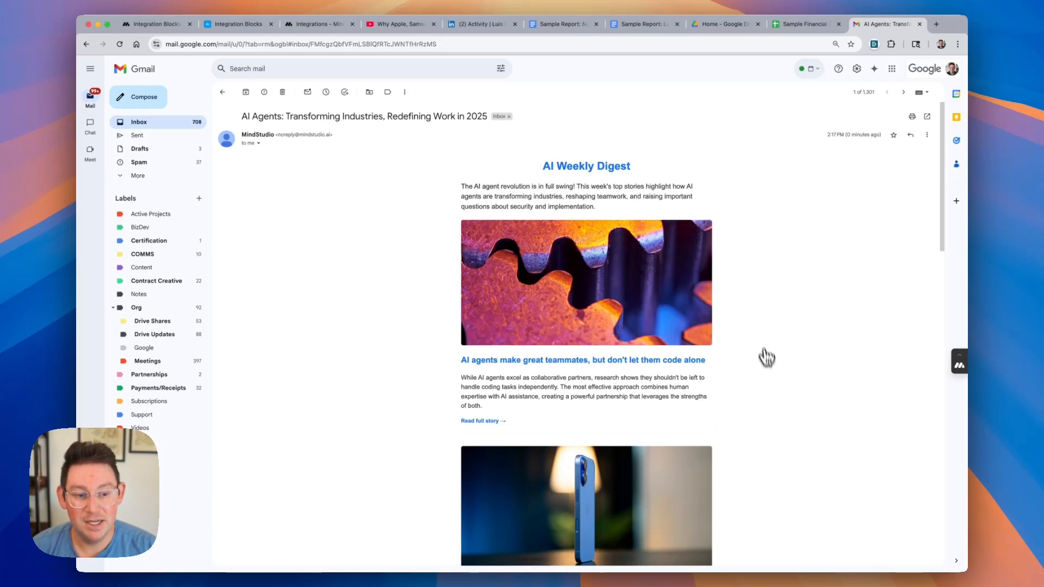
scroll(765, 354, down, 2)
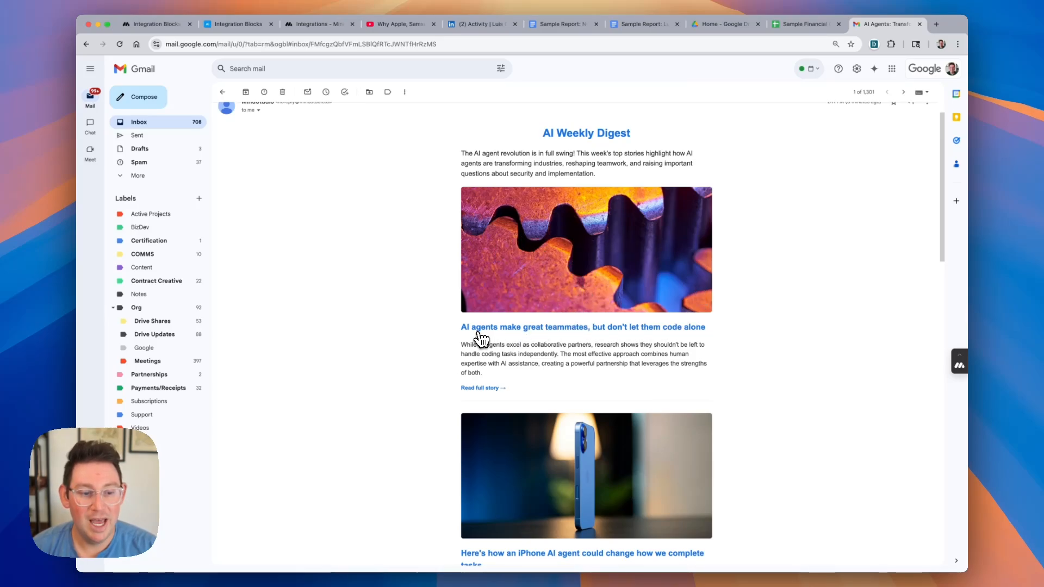
click(483, 388)
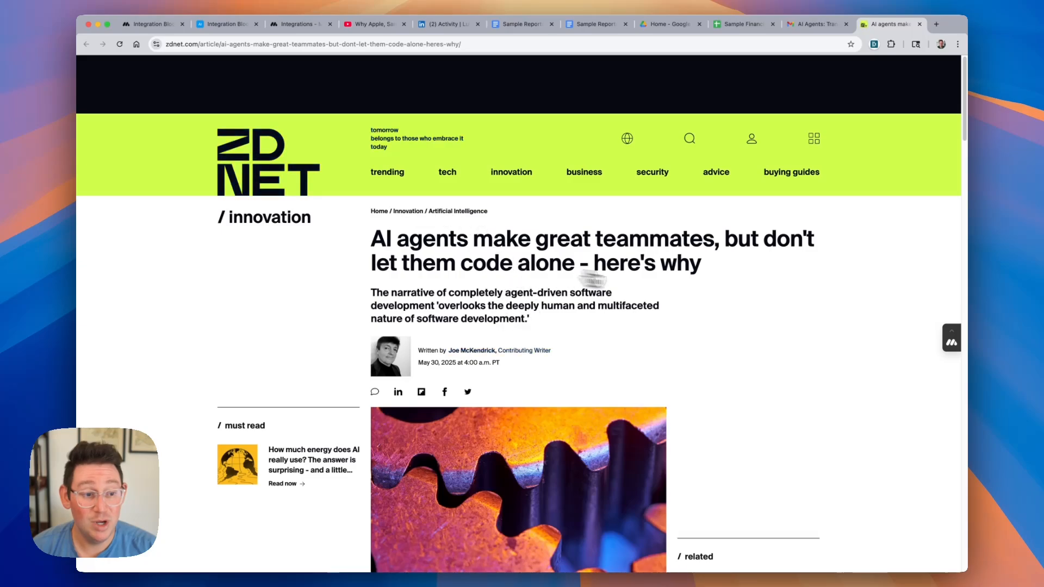
click(153, 24)
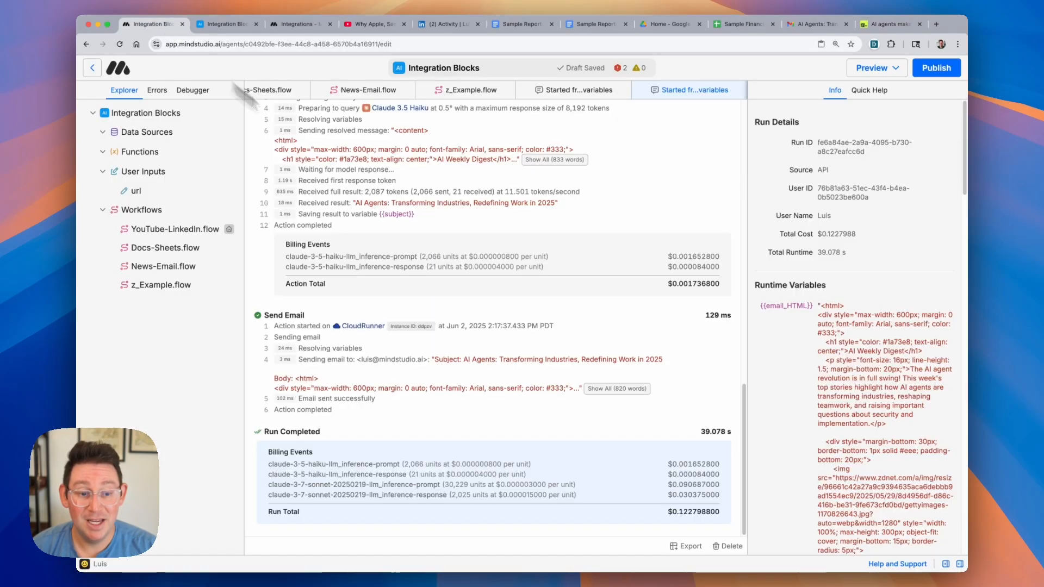